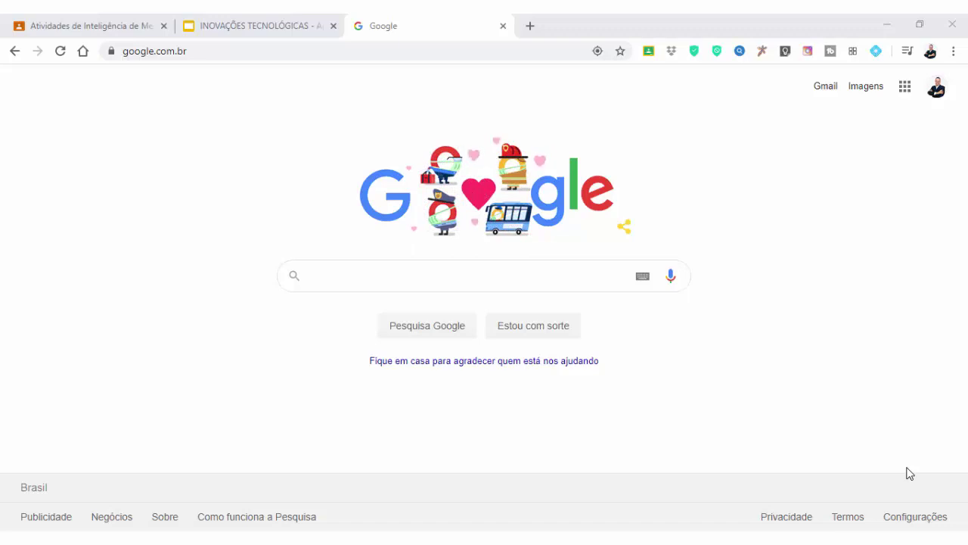
# - Go to the Chrome Web Store from the address bar
pyautogui.click(228, 55)
pyautogui.write('chr')
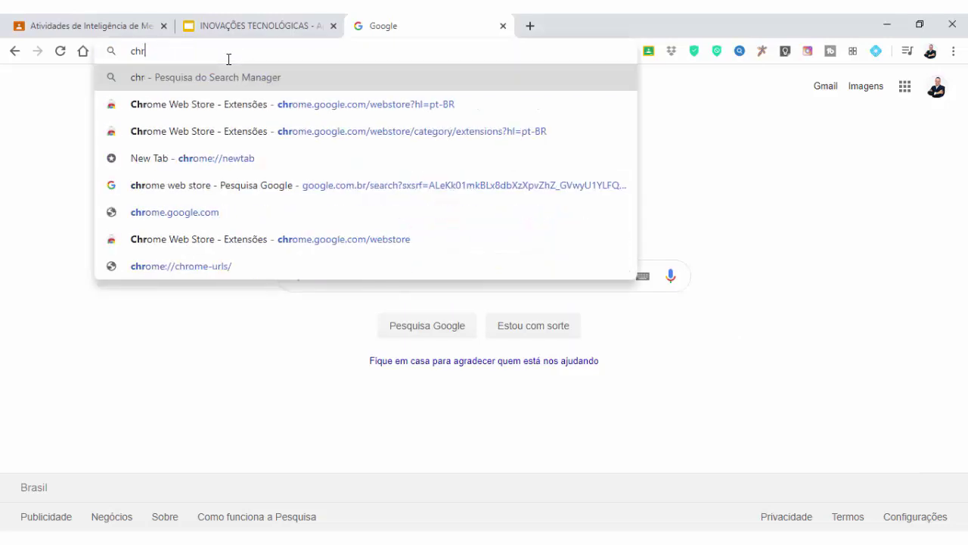
pyautogui.write('ome')
pyautogui.press('Down')
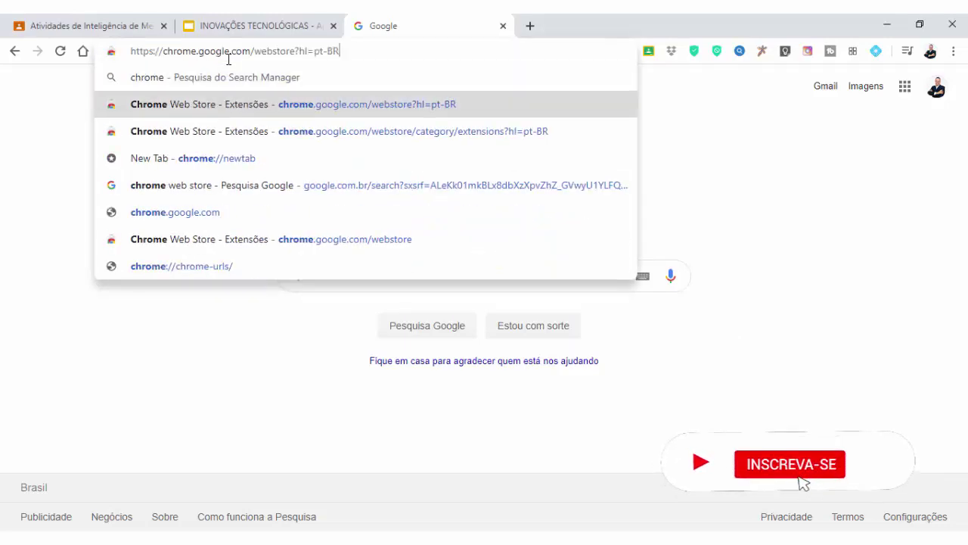
pyautogui.press('Return')
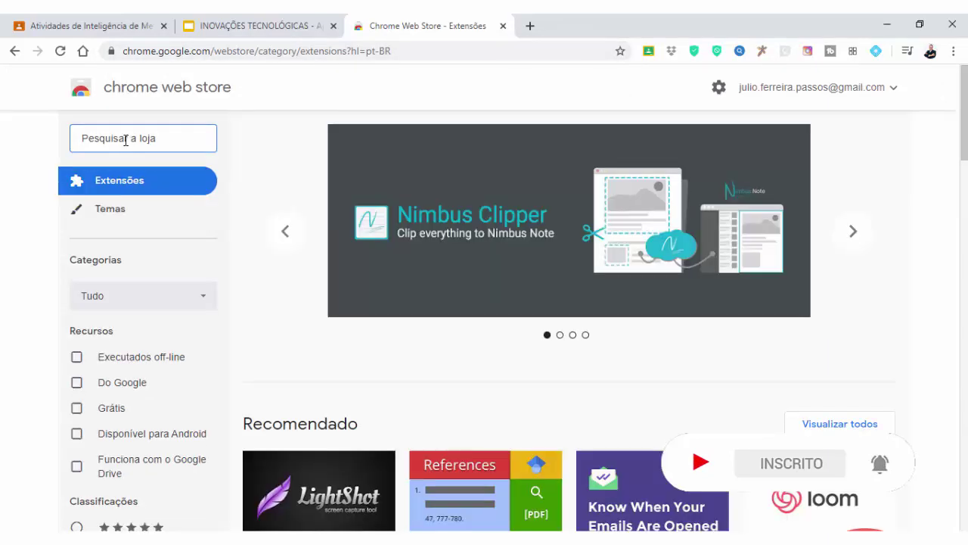
# - Search for 'poll everywhere' and add Poll Everywhere for Google Slides to Chrome
pyautogui.write('poll everywhere')
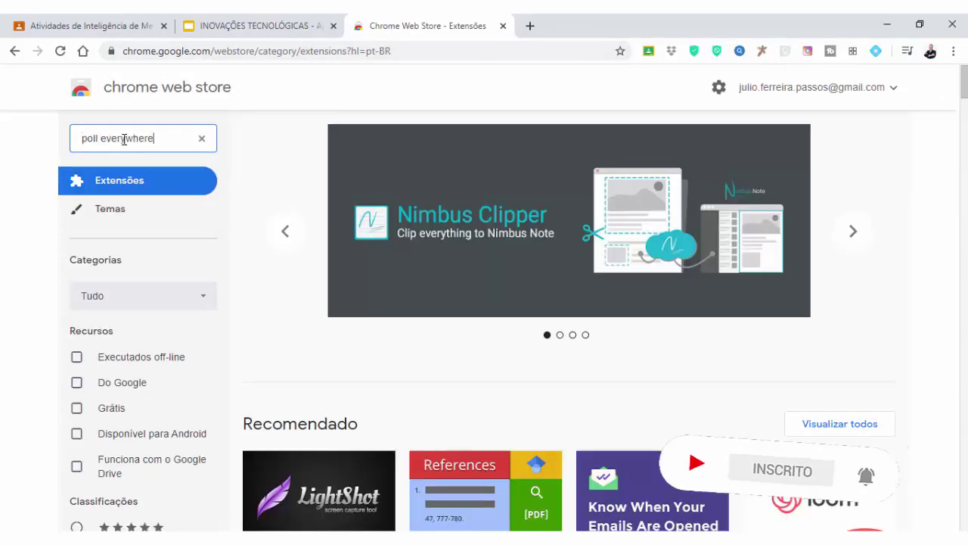
pyautogui.click(119, 168)
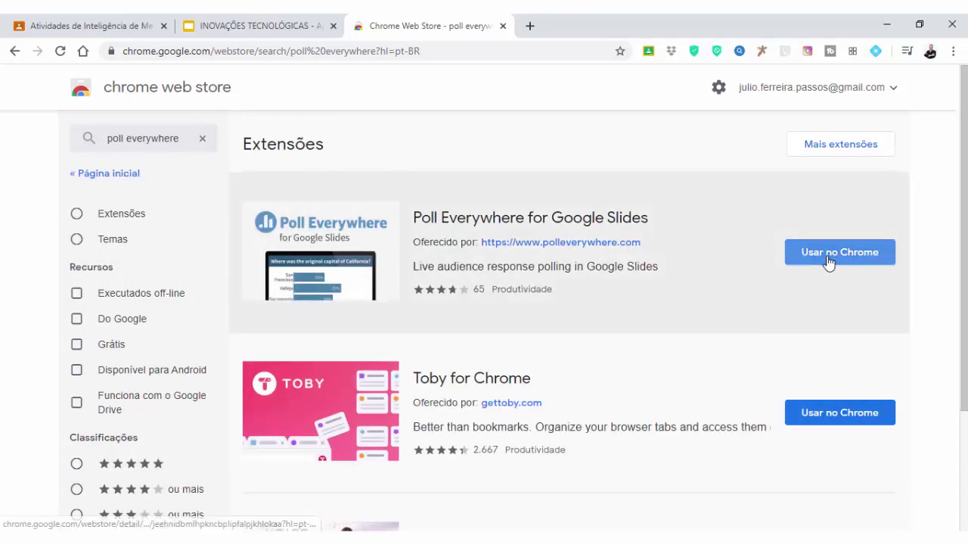
pyautogui.click(831, 253)
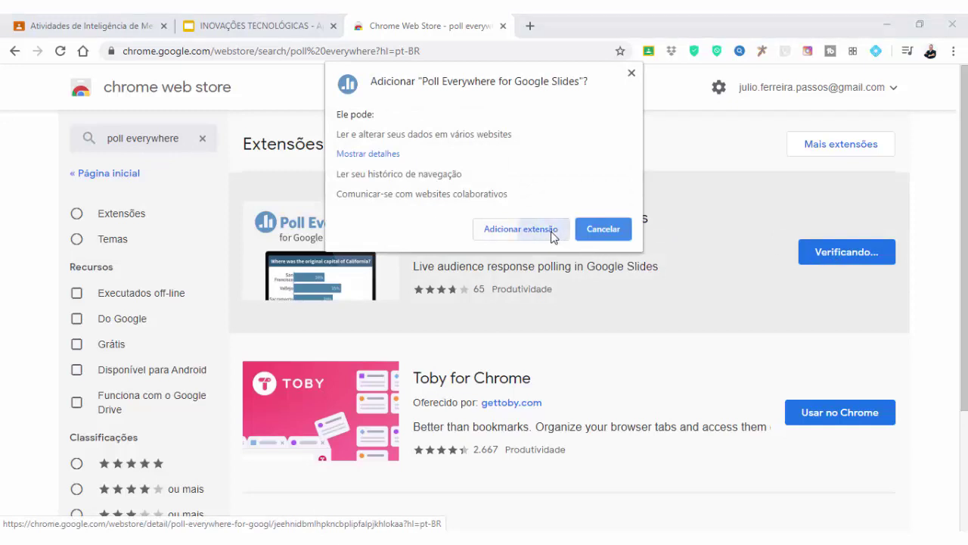
pyautogui.click(553, 230)
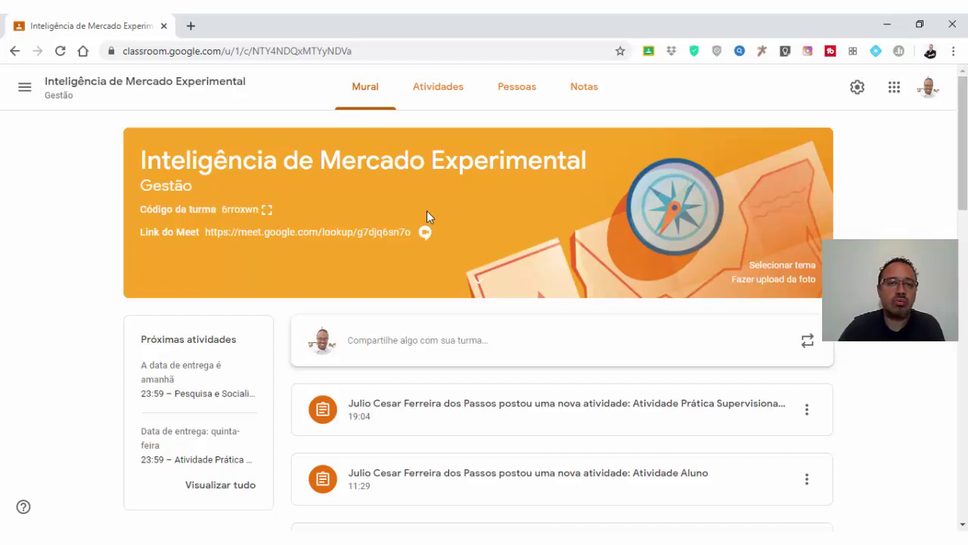
# - Create a Classroom assignment 'Atividade' with instructions 'Atividades' and attach a new Google Slides presentation
pyautogui.click(435, 100)
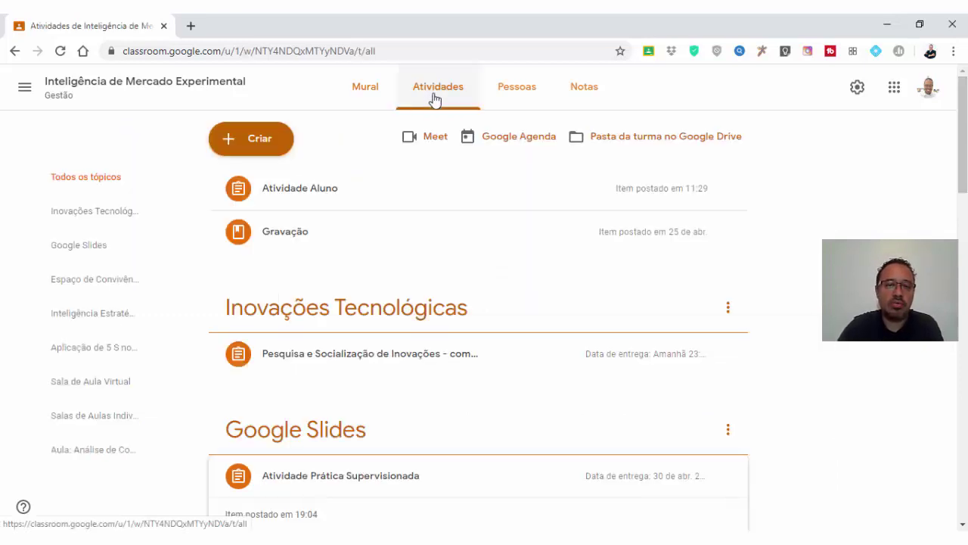
pyautogui.click(235, 144)
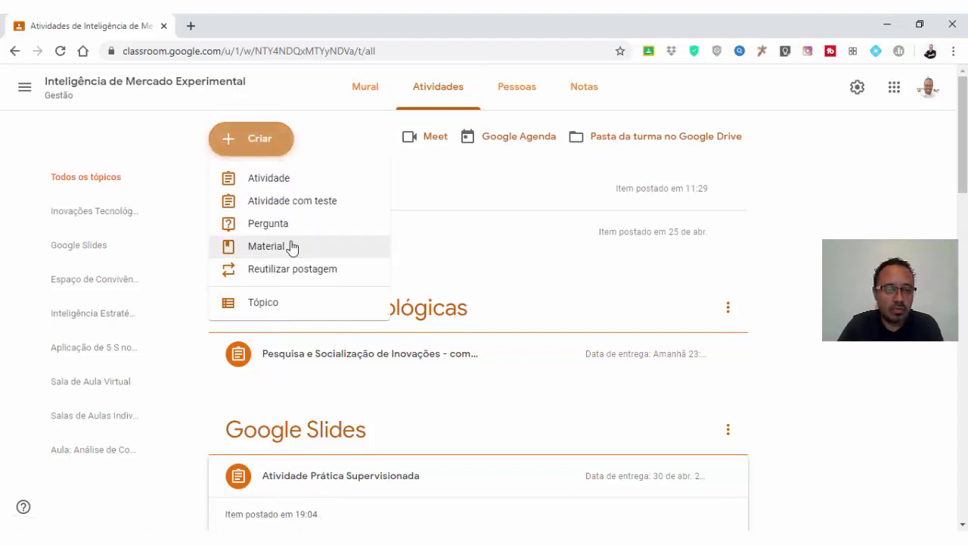
pyautogui.click(295, 187)
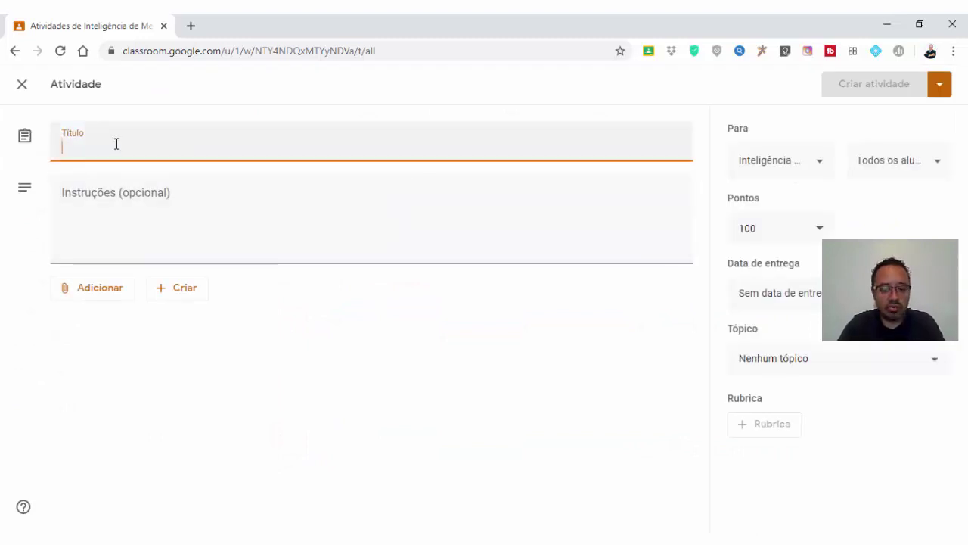
pyautogui.write('Atividade')
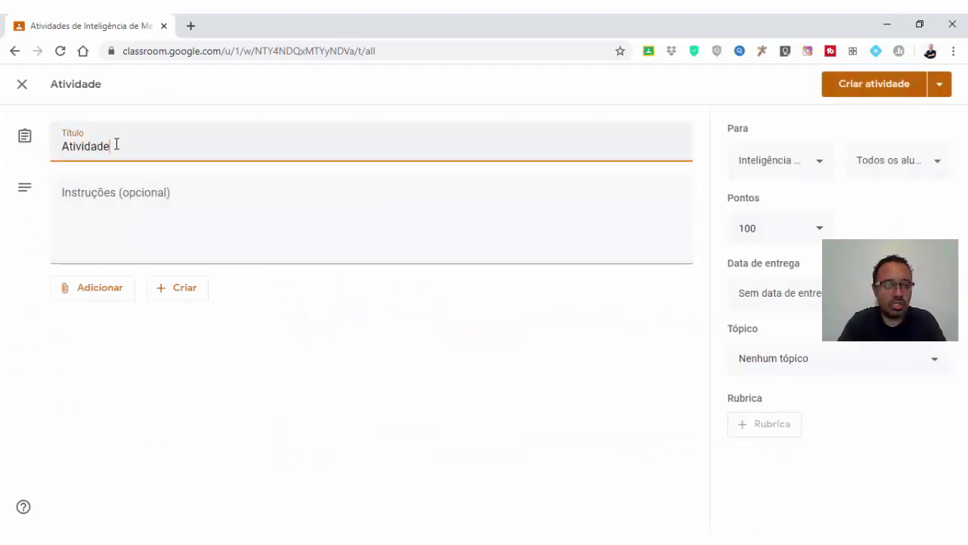
pyautogui.press('Tab')
pyautogui.write('Ati')
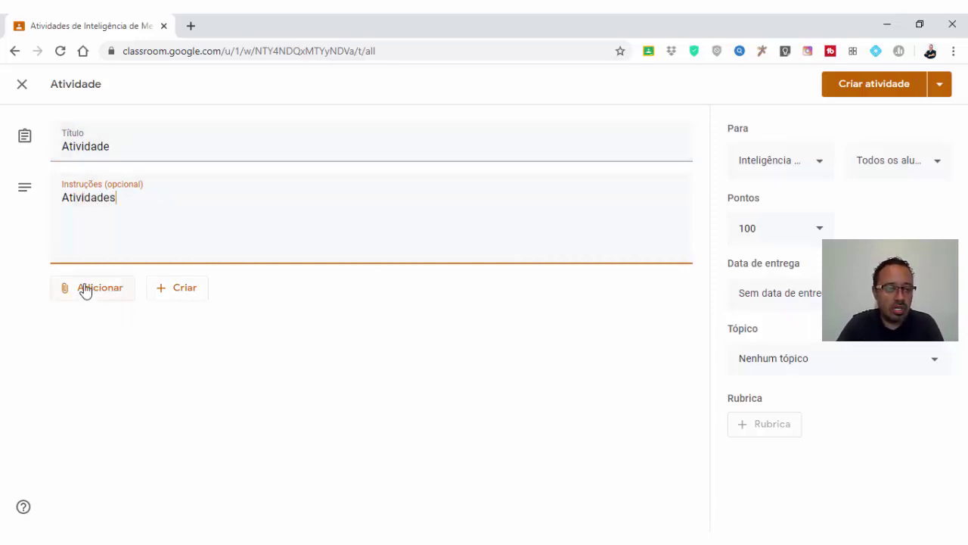
pyautogui.click(185, 297)
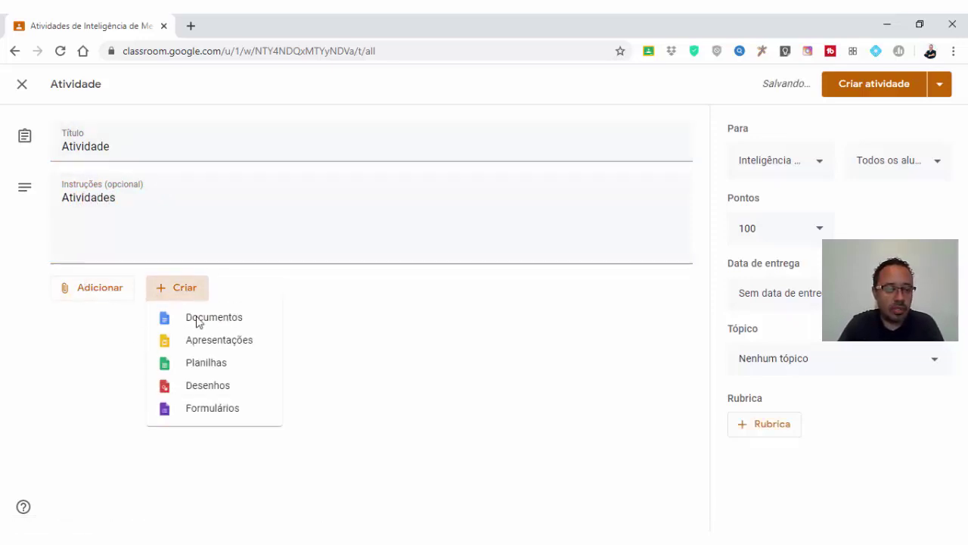
pyautogui.click(203, 347)
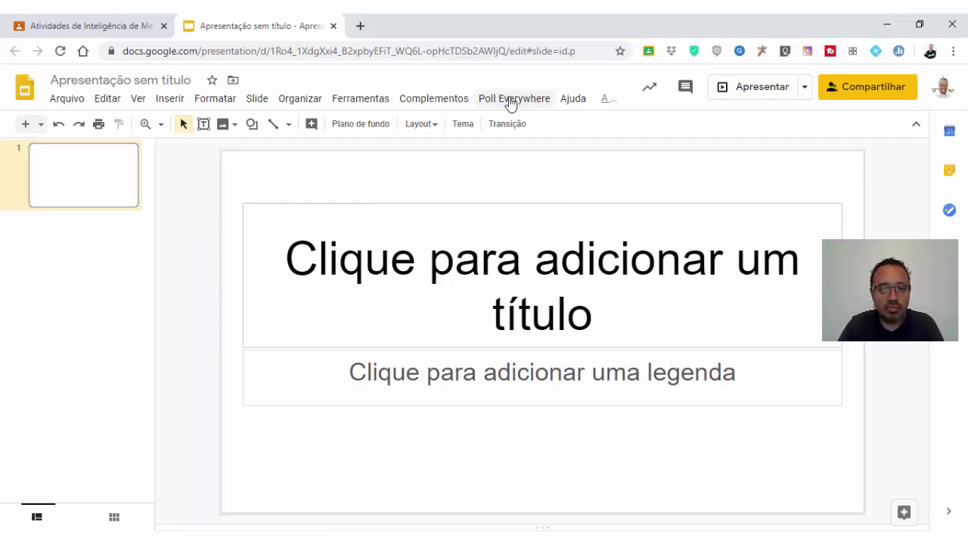
# - Name the deck 'Atividade 1' and give slide 1 title 'Atividade 1' and subtitle 'Marketing'
pyautogui.click(155, 79)
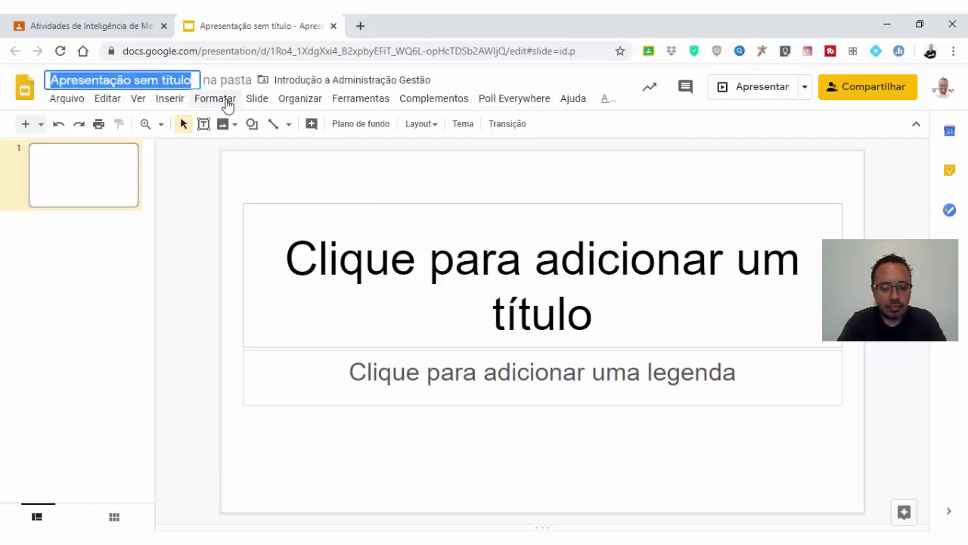
pyautogui.write('Atividade 1')
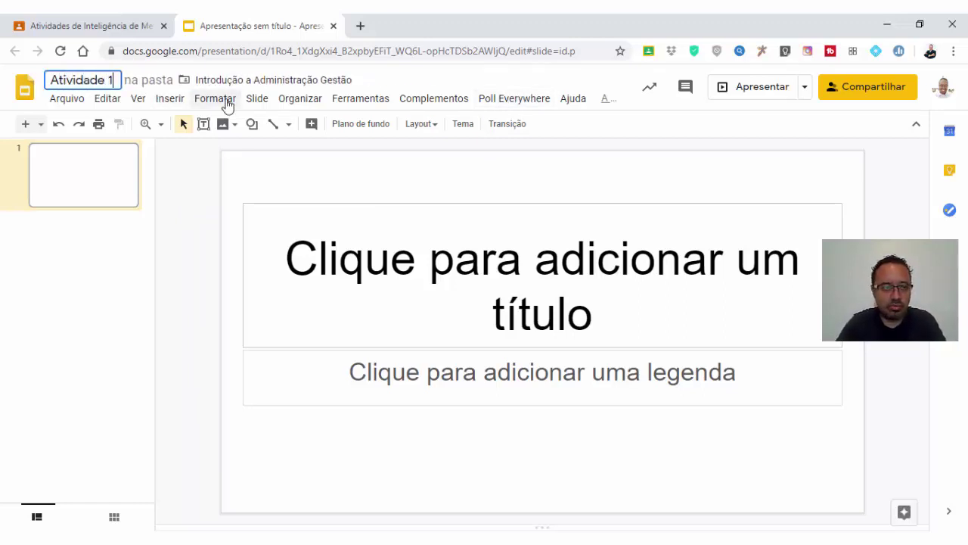
pyautogui.click(612, 295)
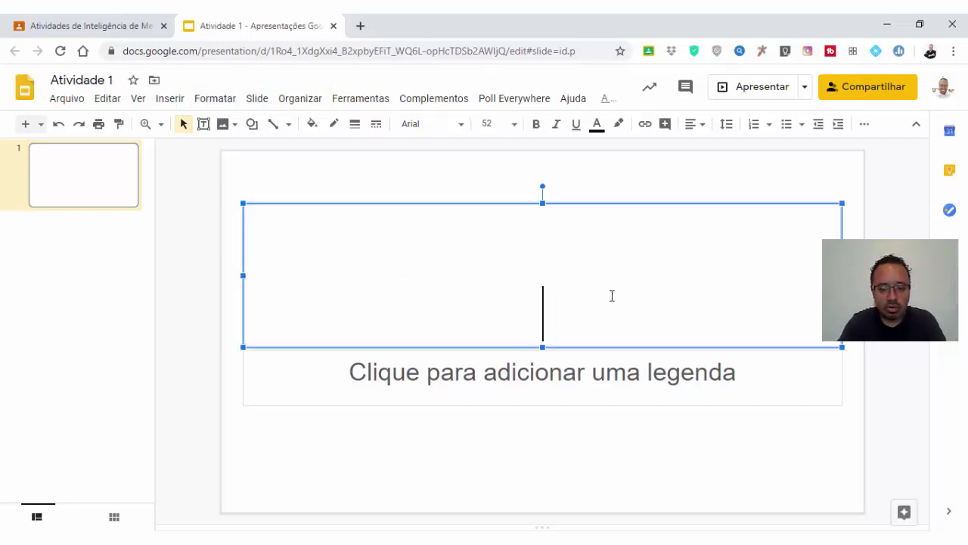
pyautogui.write('Atividade 1')
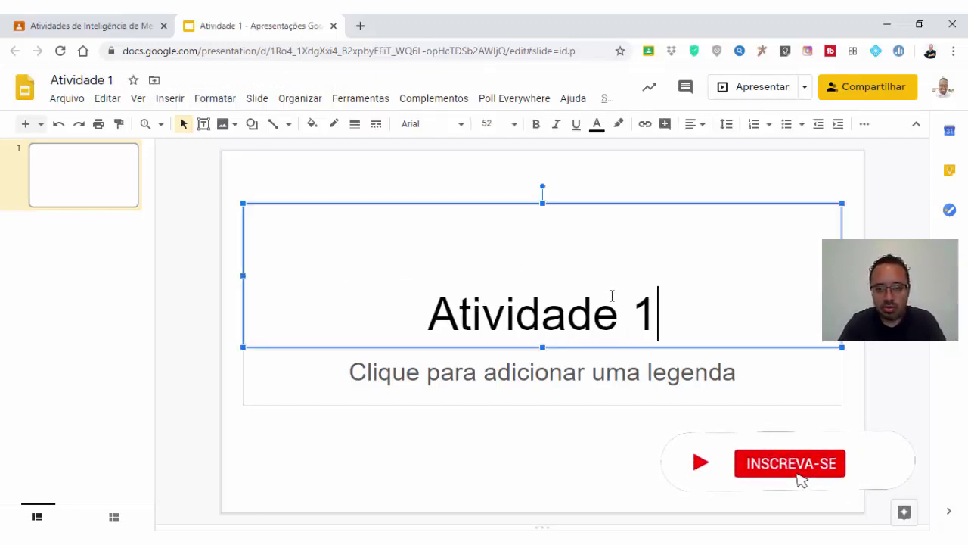
pyautogui.click(603, 380)
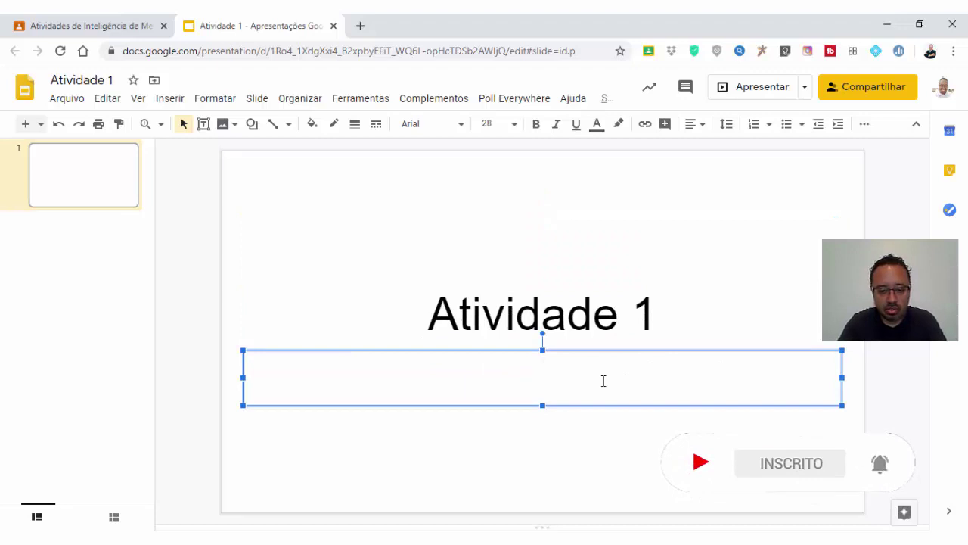
pyautogui.write('Marke')
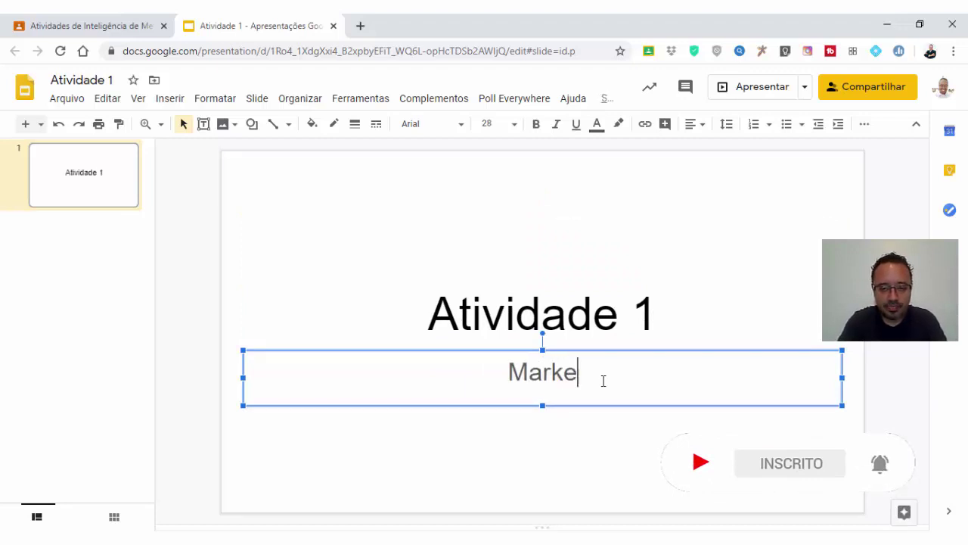
pyautogui.write('ting')
# - Add a new blank second slide after slide 1
pyautogui.click(84, 184)
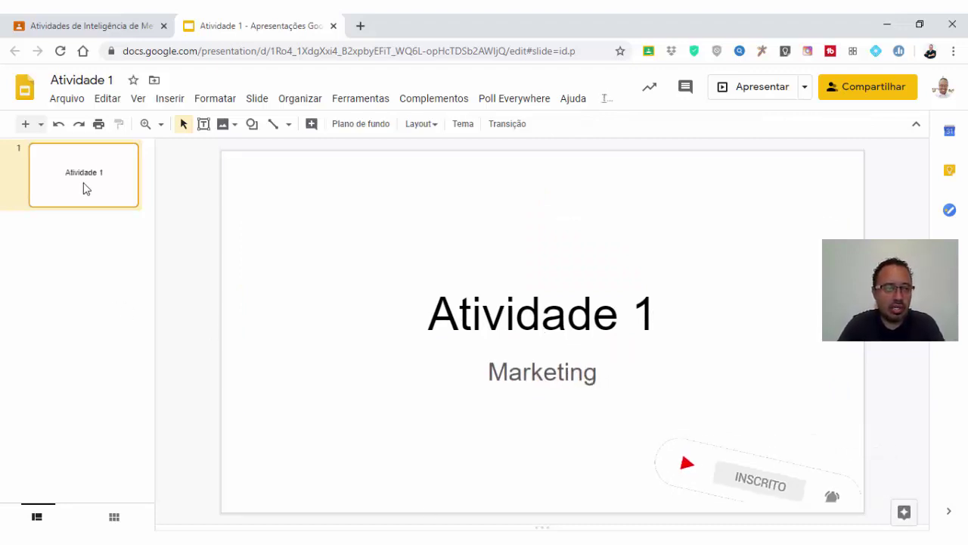
pyautogui.rightClick(84, 184)
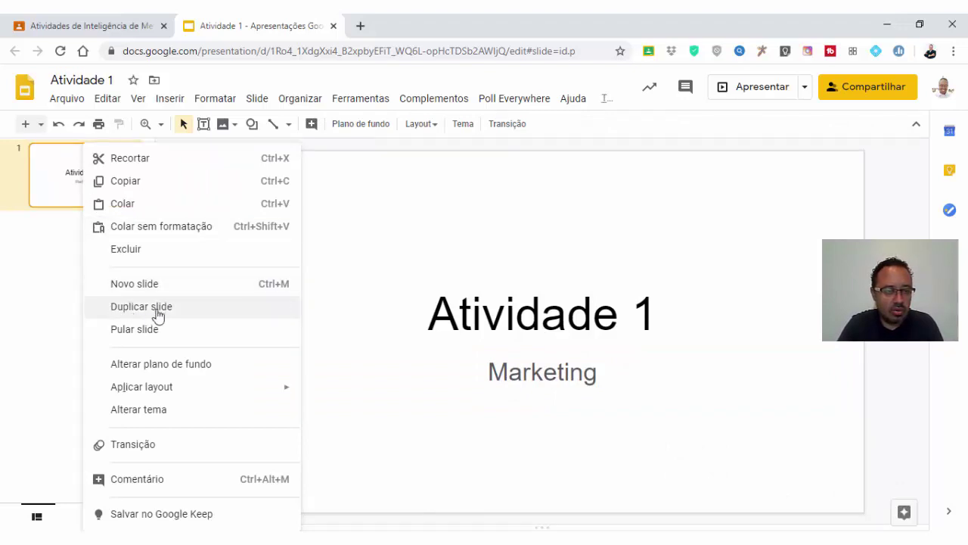
pyautogui.click(152, 286)
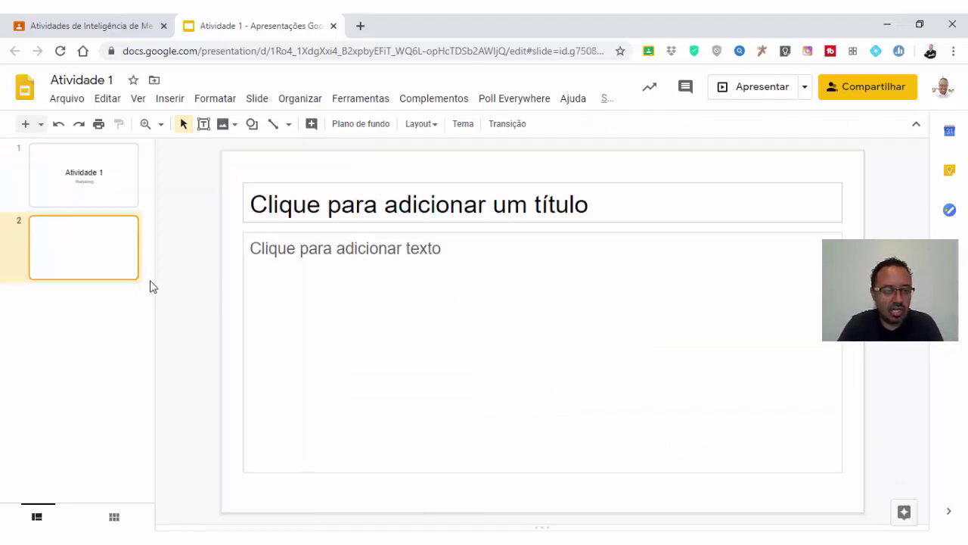
pyautogui.click(408, 214)
pyautogui.click(113, 263)
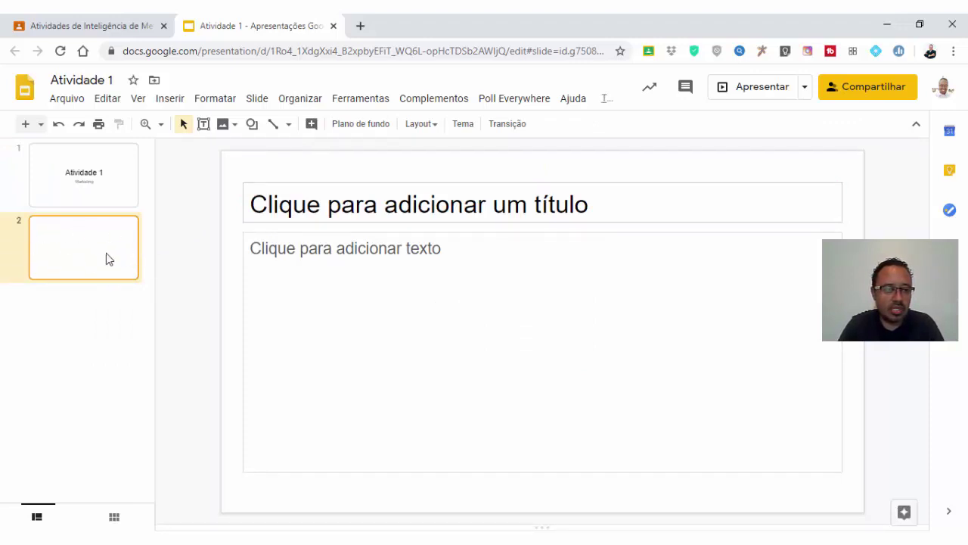
# - Start a new Poll Everywhere activity titled 'Qual o assunto para a próxima aula'
pyautogui.click(503, 101)
pyautogui.moveTo(511, 124)
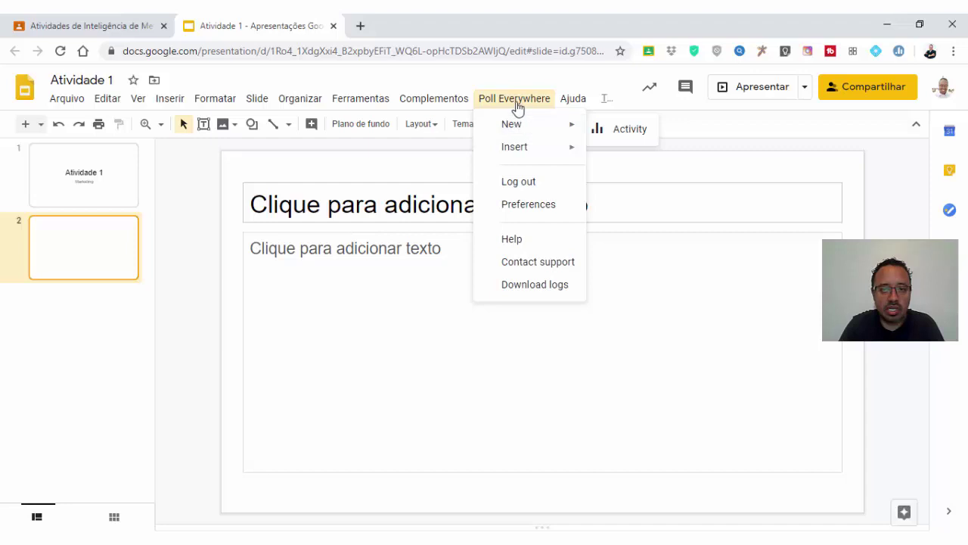
pyautogui.click(615, 129)
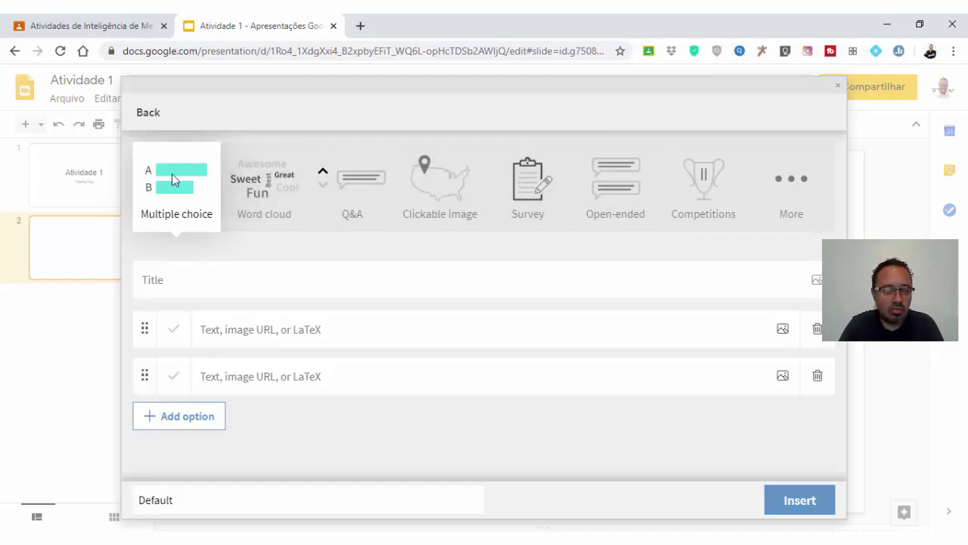
pyautogui.click(186, 284)
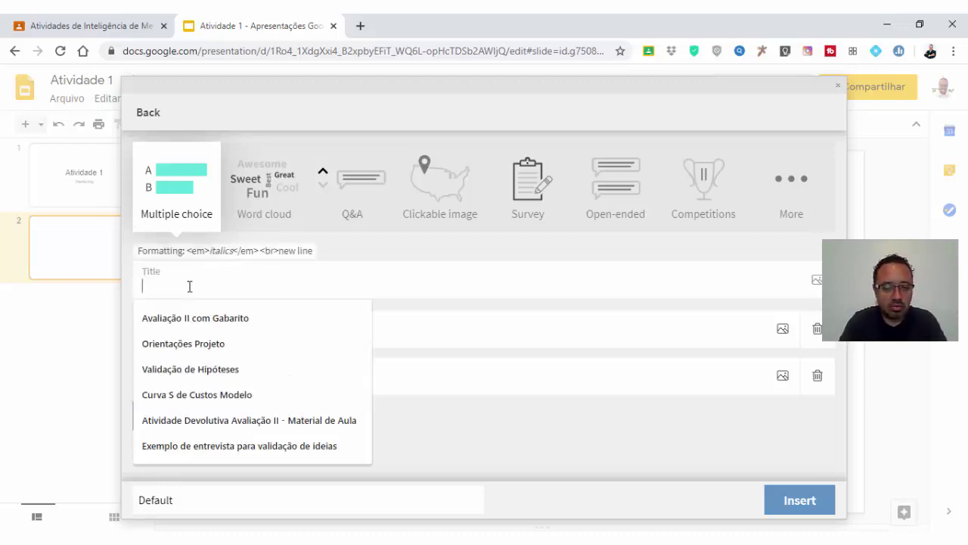
pyautogui.write('Qual o assunto para')
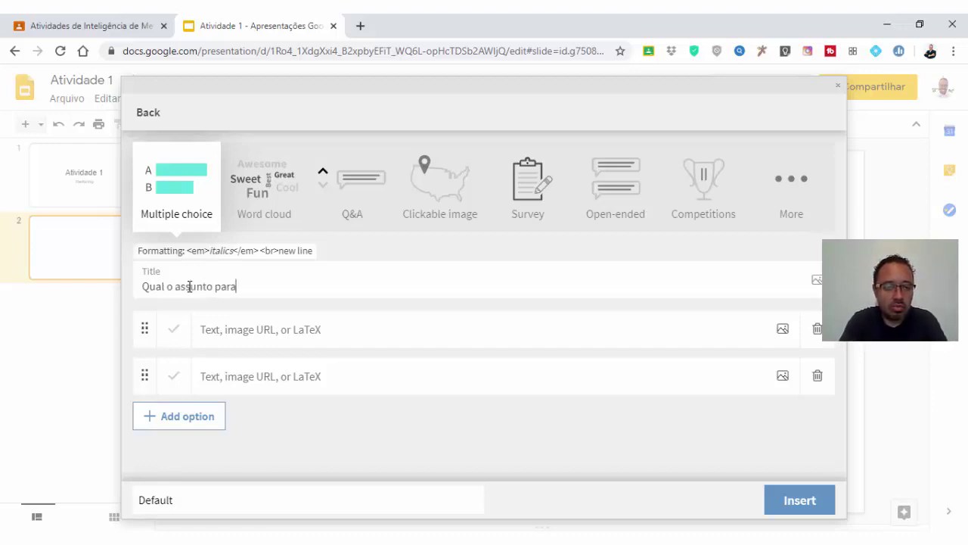
pyautogui.write(' a p')
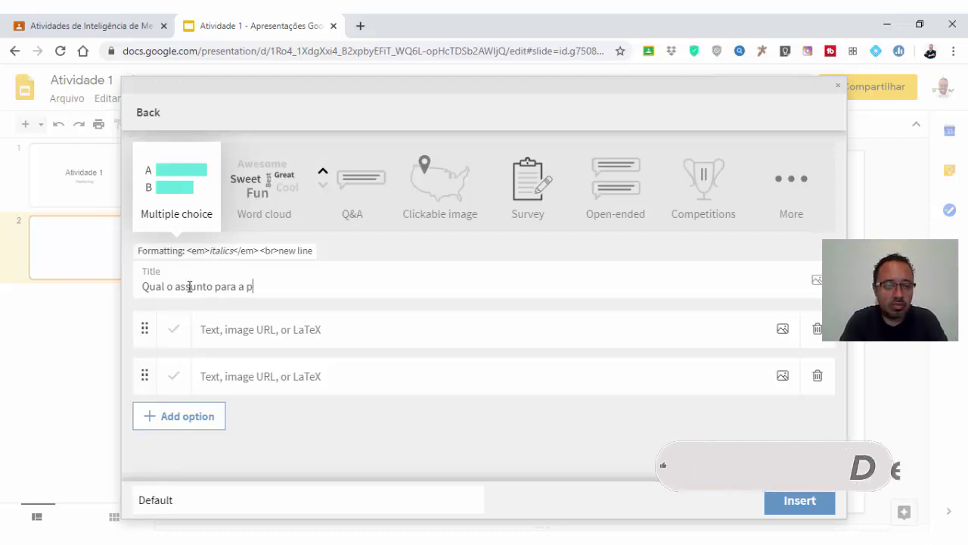
pyautogui.write('róxima aula')
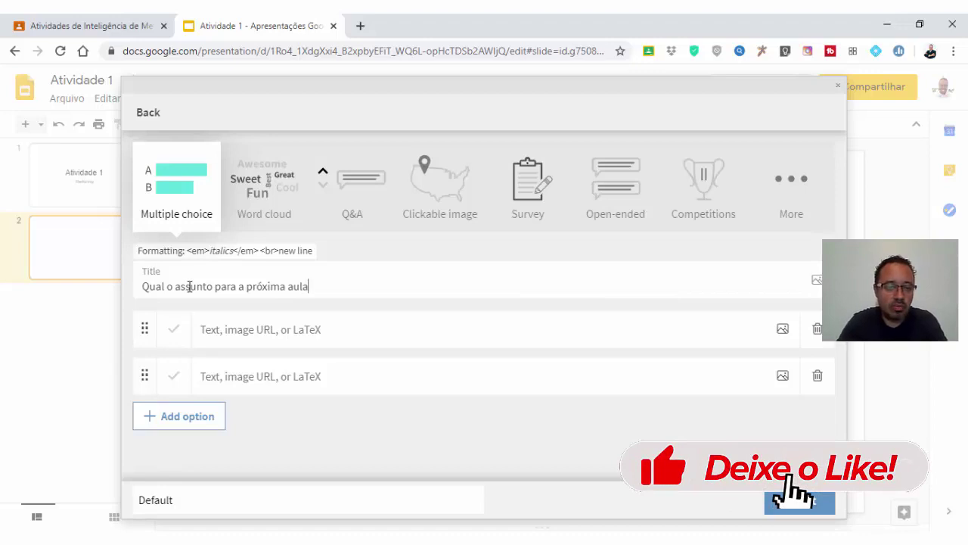
# - Add options Inovação, Tecnologia and Criatividade and insert the poll into the deck
pyautogui.click(337, 335)
pyautogui.write('Ino')
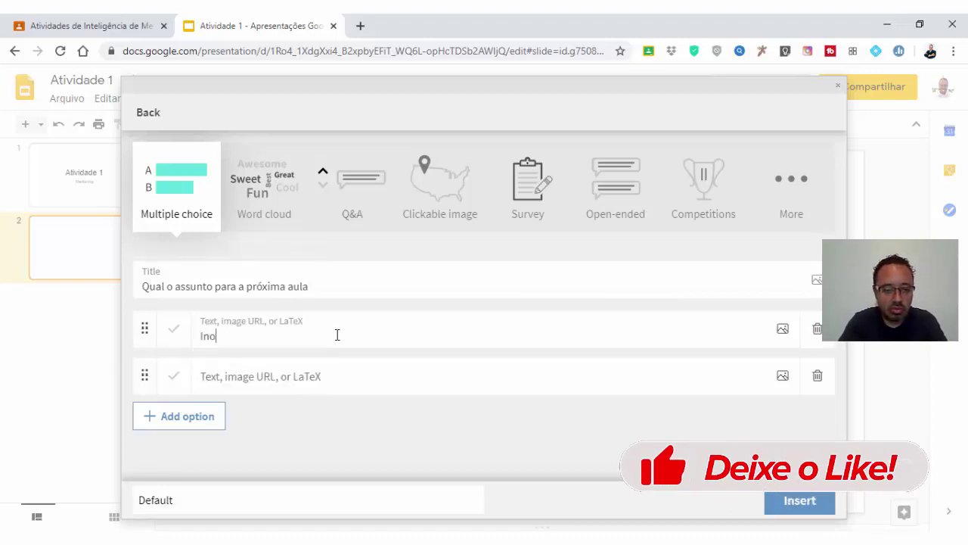
pyautogui.write('vação')
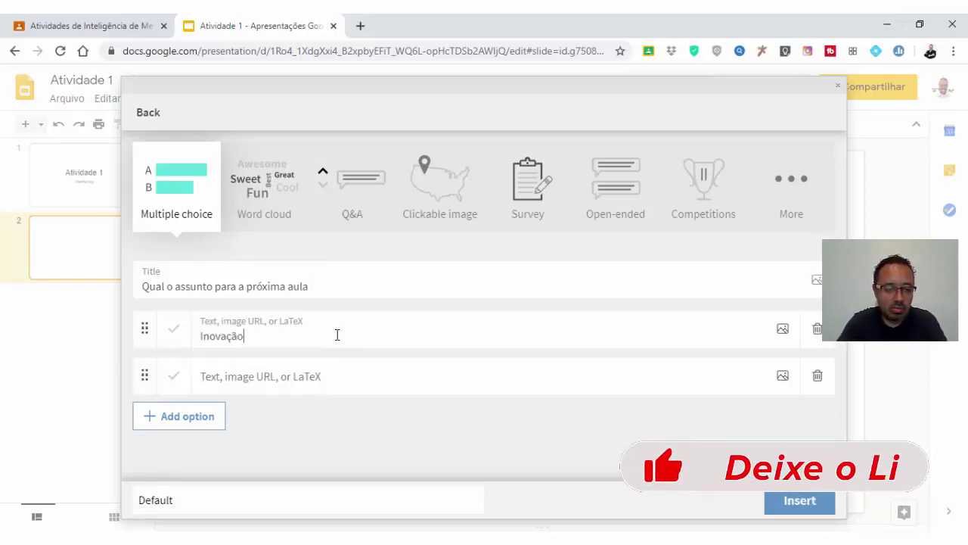
pyautogui.click(320, 374)
pyautogui.write('Tecnolo')
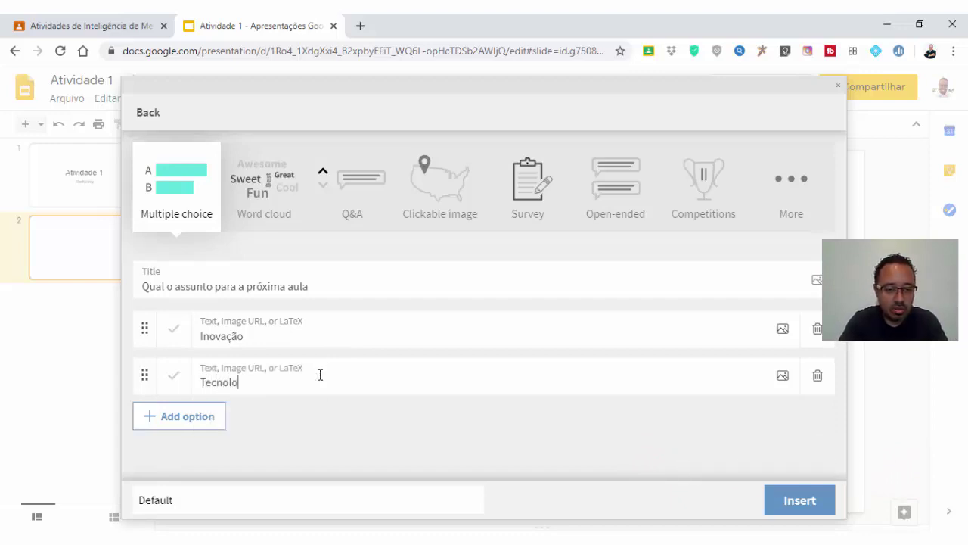
pyautogui.write('gia')
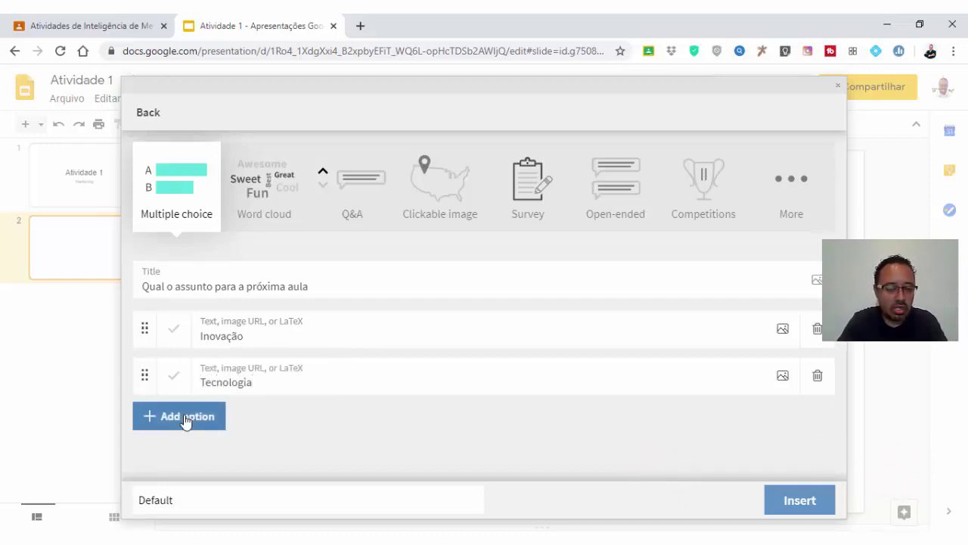
pyautogui.click(185, 417)
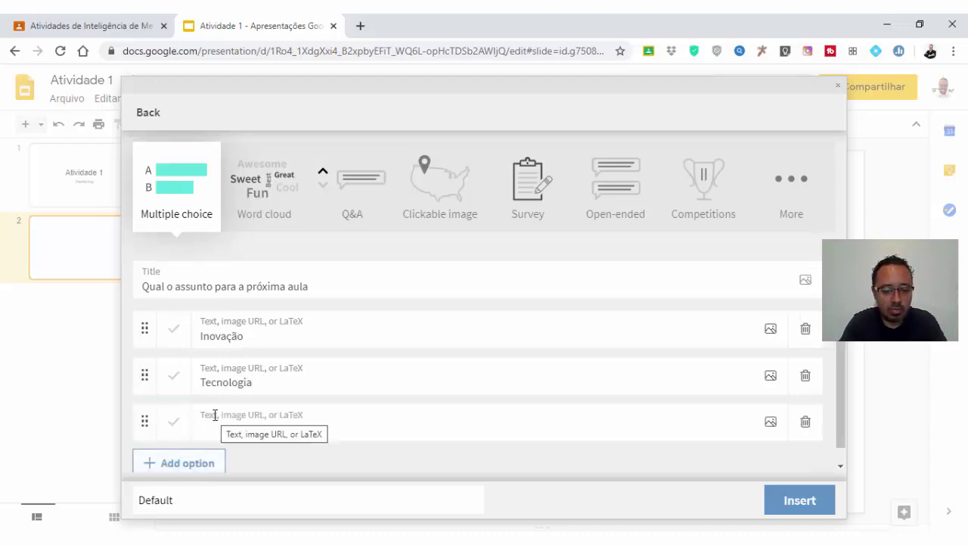
pyautogui.write('Criatividade')
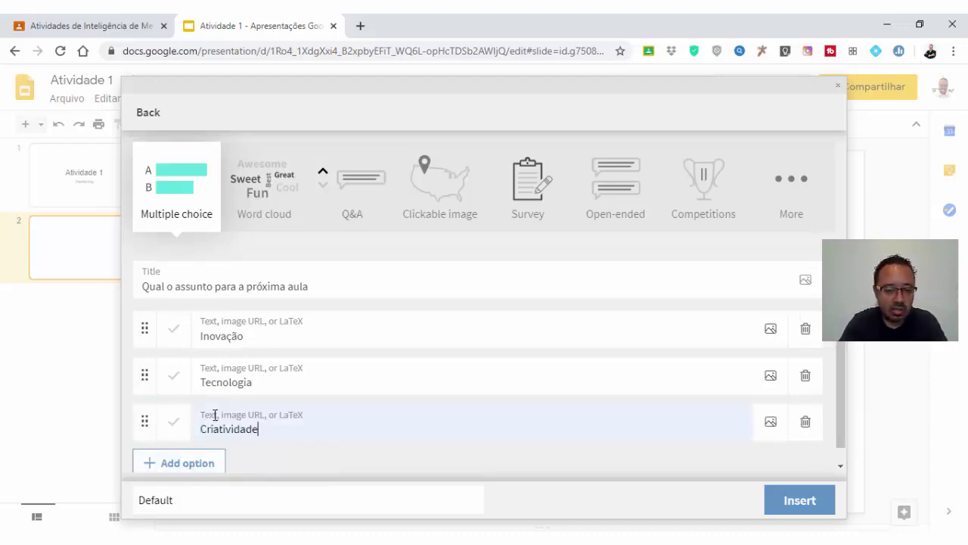
pyautogui.click(804, 506)
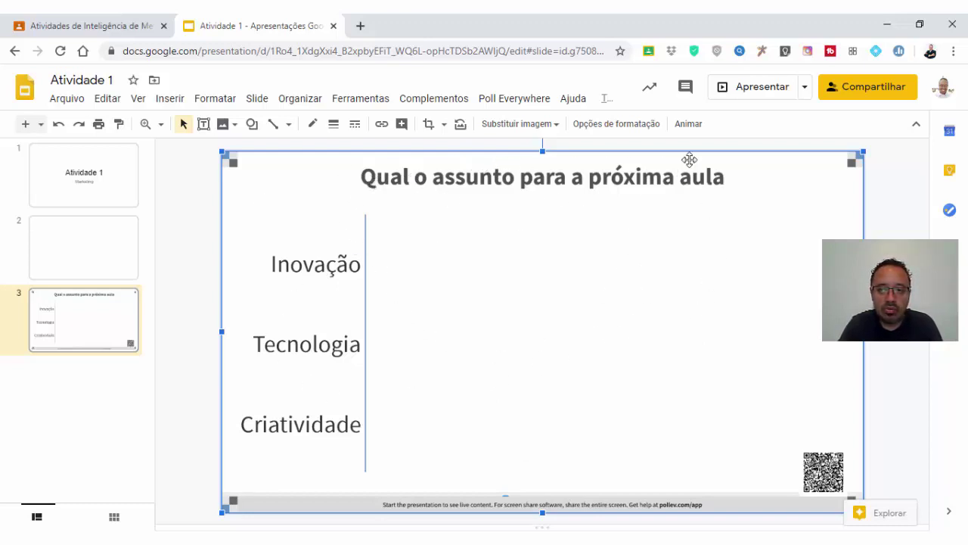
# - Present the poll slide full screen and open a new Chrome window
pyautogui.click(753, 90)
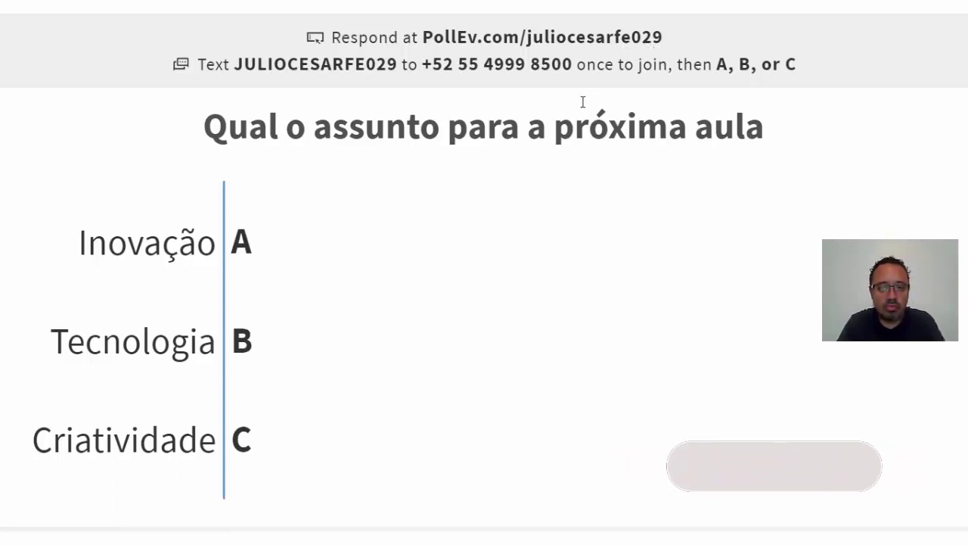
pyautogui.hotkey('ctrl', 'n')
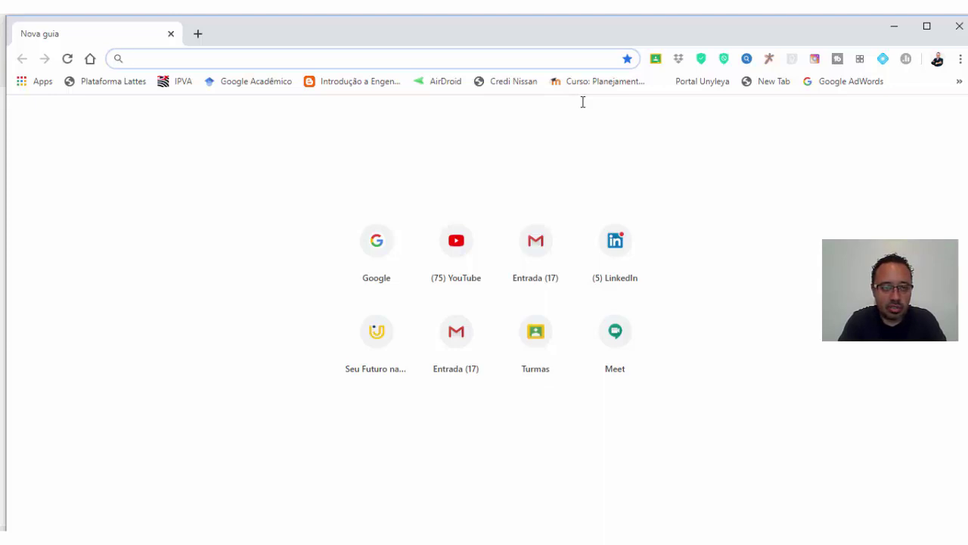
# - Open the pollev.com participant response page and dismiss the translation offer
pyautogui.write('pollev.com/juliocesarfe029')
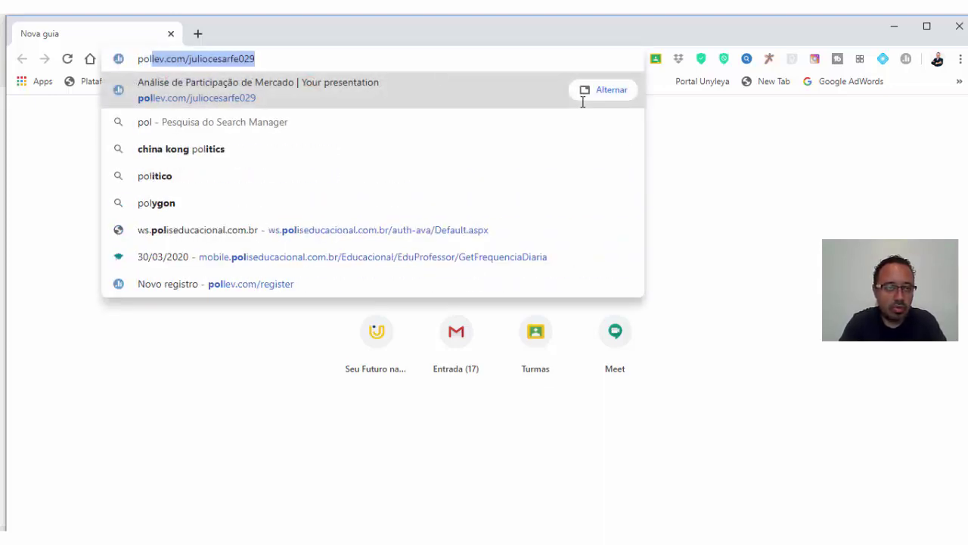
pyautogui.press('Down')
pyautogui.press('Up')
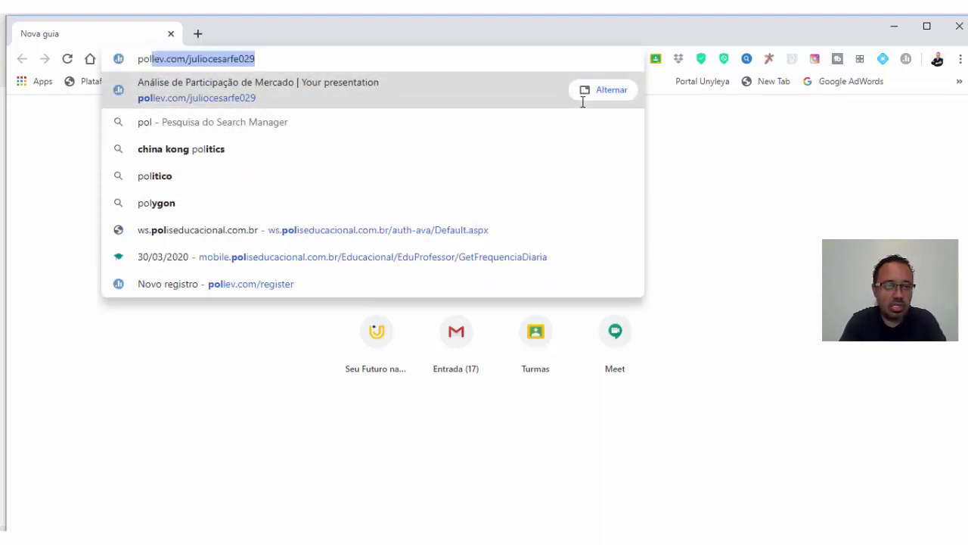
pyautogui.press('Return')
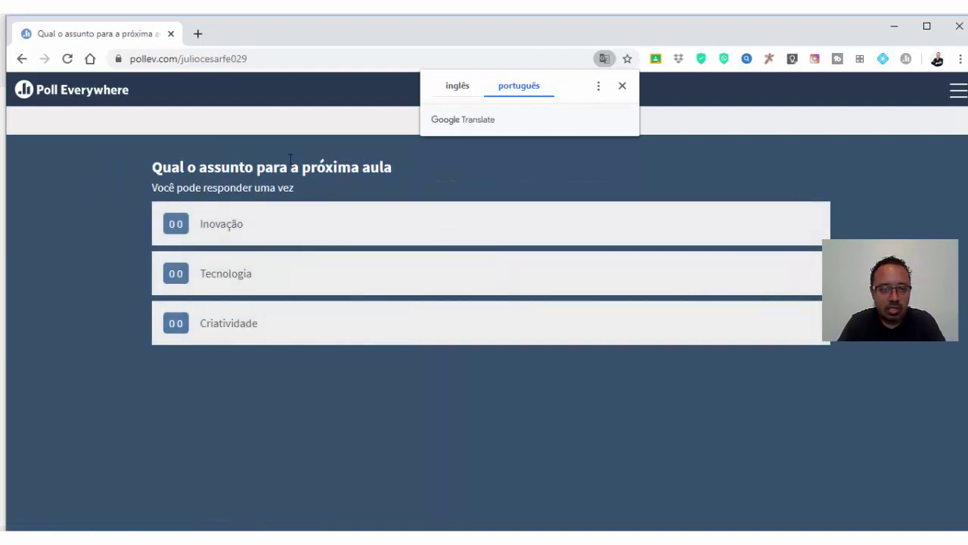
pyautogui.click(624, 87)
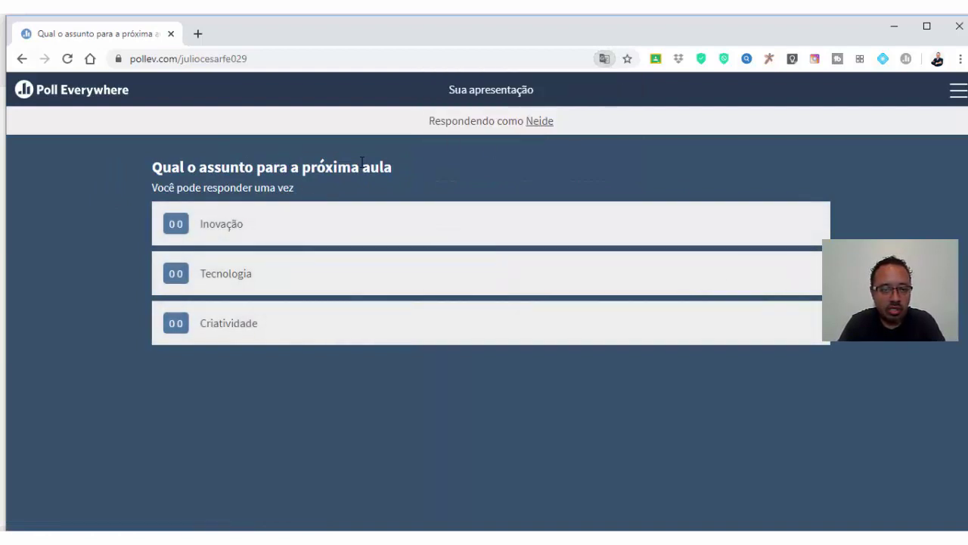
# - Replace the respondent's screen name with a new participant name
pyautogui.click(537, 124)
pyautogui.moveTo(391, 253); pyautogui.dragTo(325, 260)
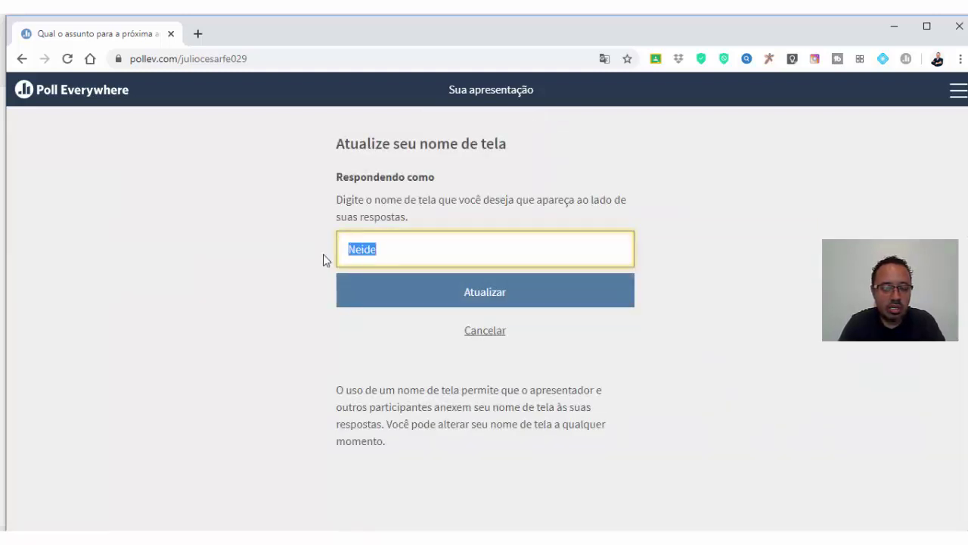
pyautogui.write('Camila')
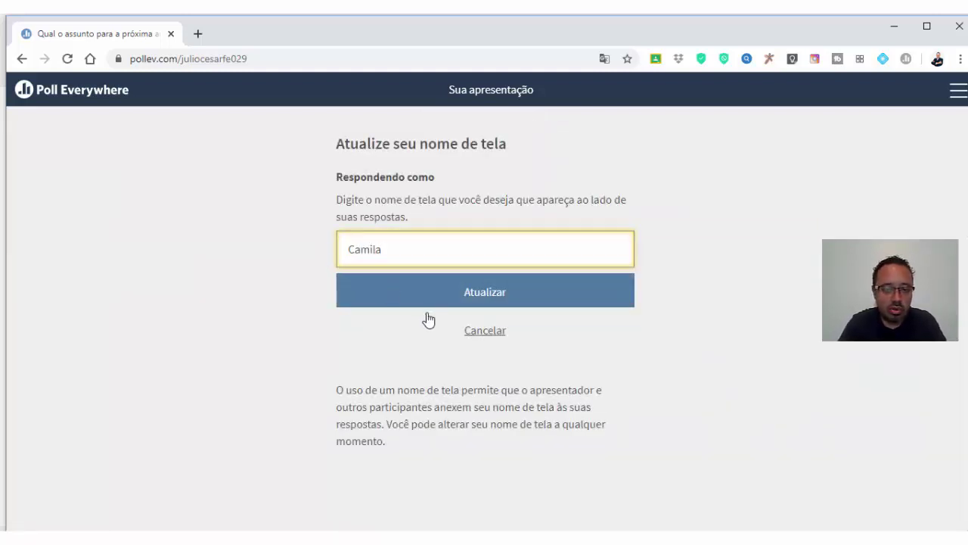
pyautogui.click(485, 294)
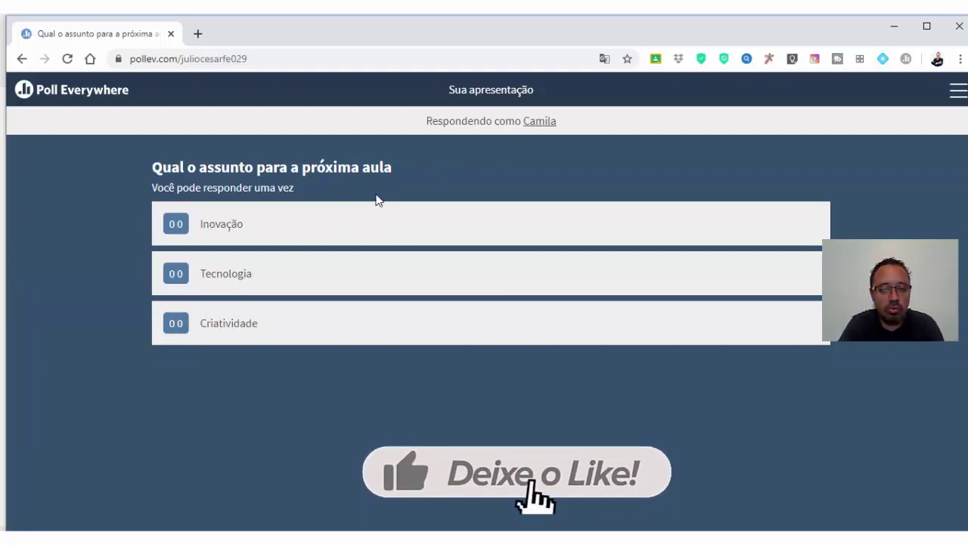
# - Vote Criatividade, check the 100% result on the live slide, and exit the slideshow
pyautogui.click(237, 333)
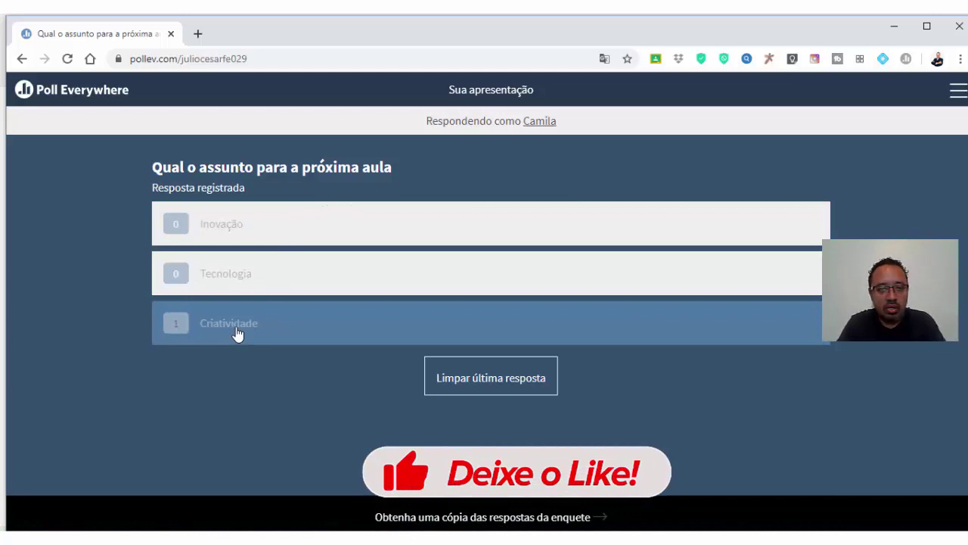
pyautogui.hotkey('alt', 'Tab')
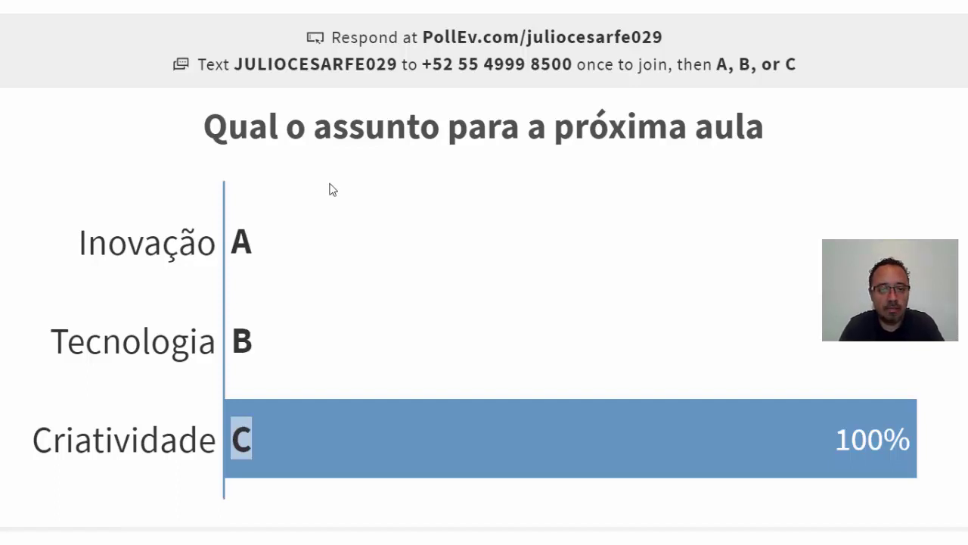
pyautogui.press('Escape')
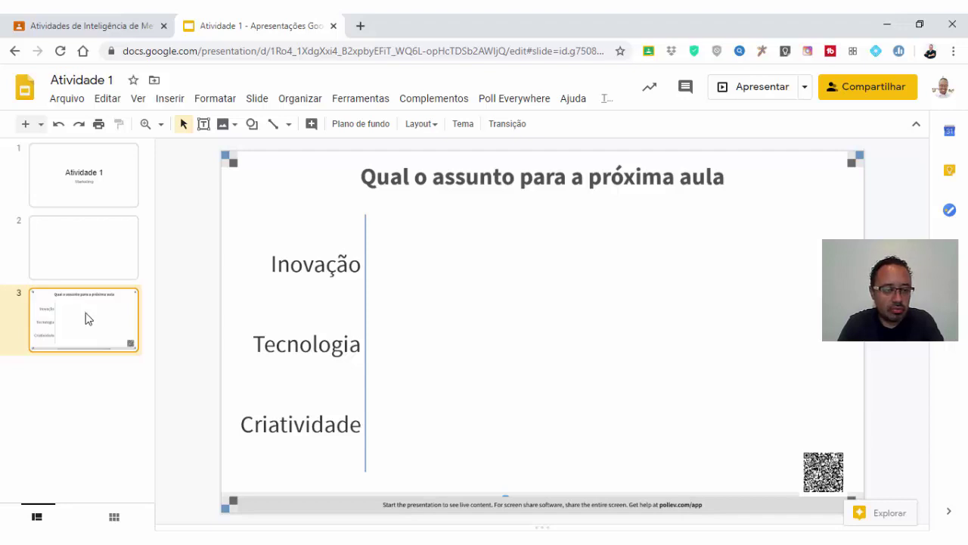
# - Insert a Word cloud poll titled 'Importância de Validar uma Ideia' as slide 4
pyautogui.rightClick(85, 319)
pyautogui.click(75, 318)
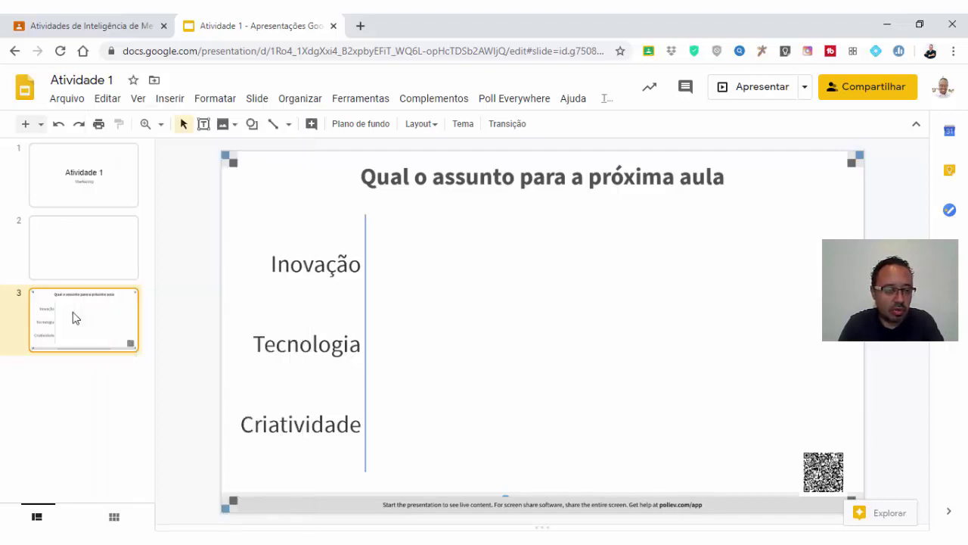
pyautogui.click(507, 99)
pyautogui.moveTo(511, 124)
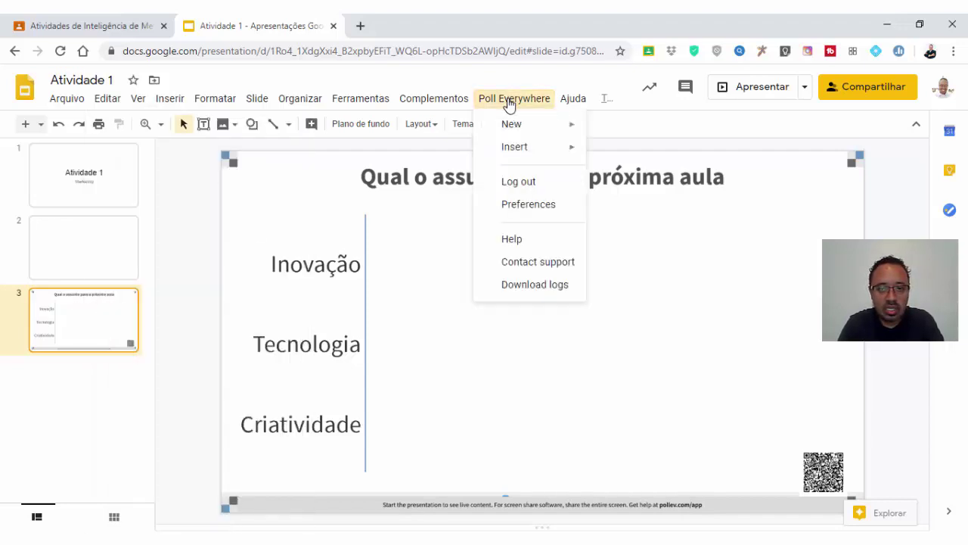
pyautogui.click(617, 128)
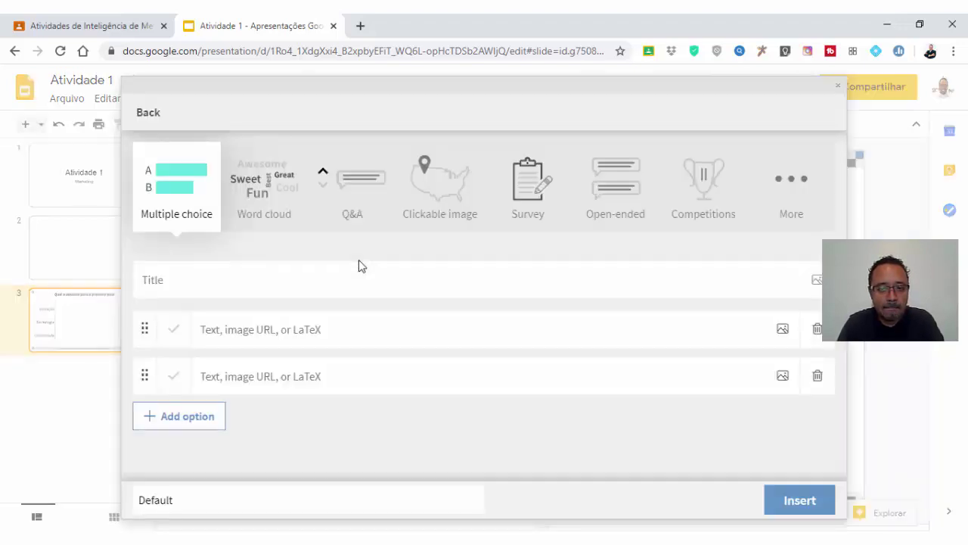
pyautogui.click(264, 187)
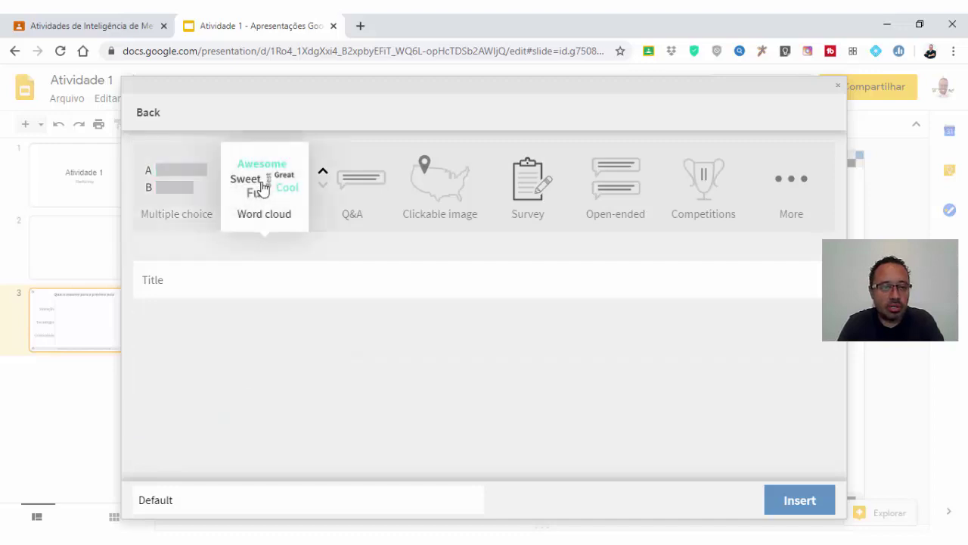
pyautogui.click(248, 287)
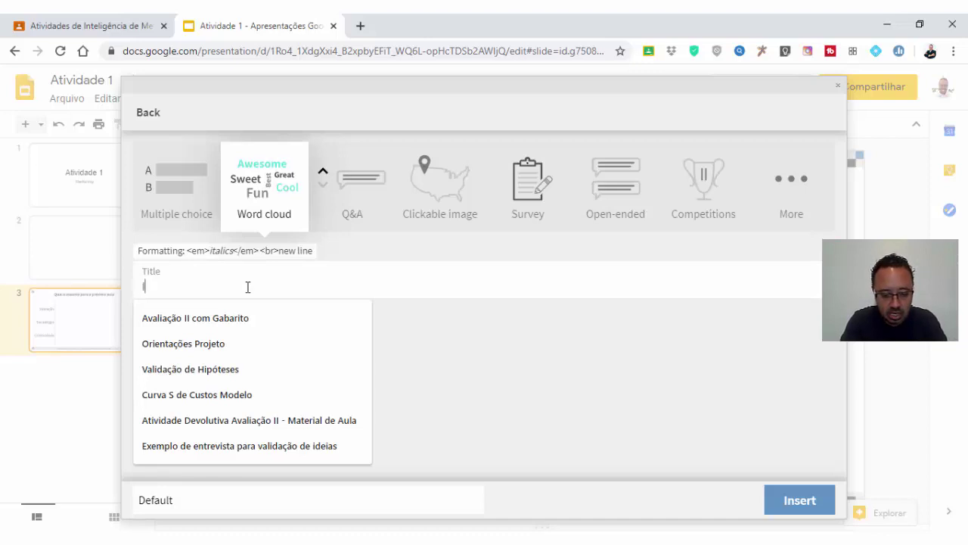
pyautogui.write('Import')
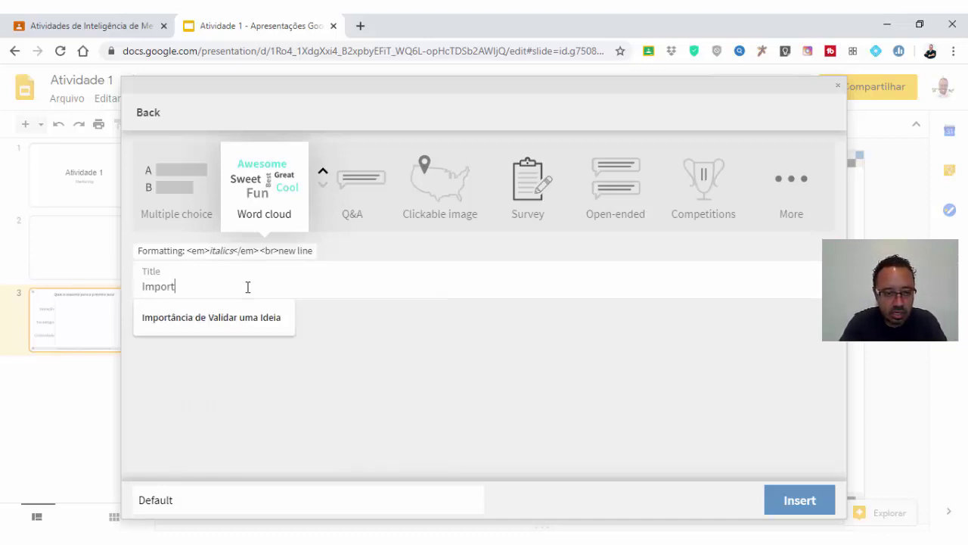
pyautogui.press('Down')
pyautogui.press('Return')
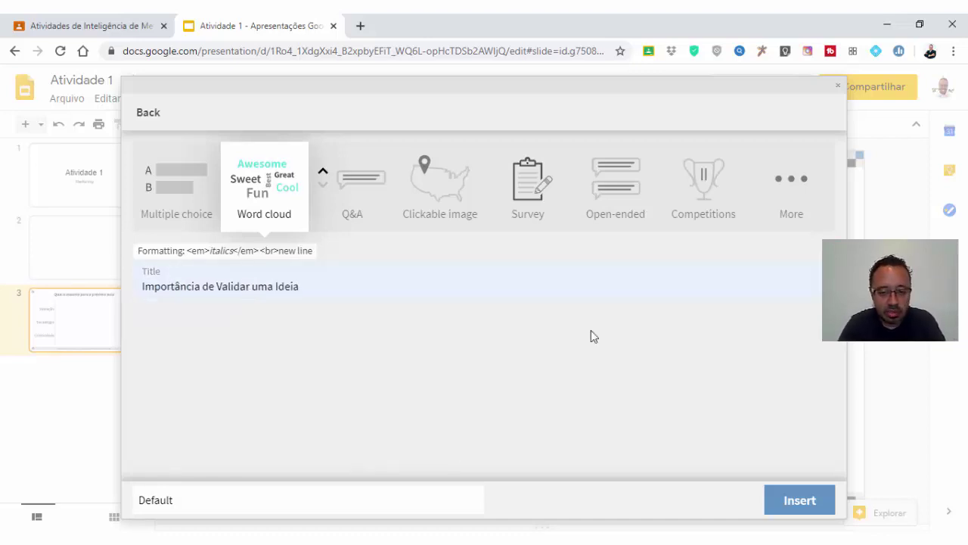
pyautogui.click(794, 502)
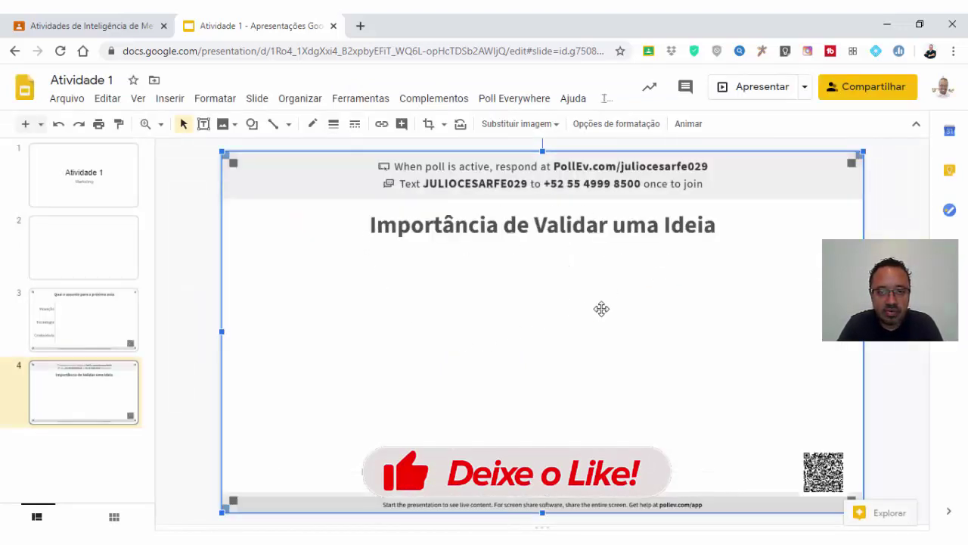
# - Present the word cloud, submit 'Redução de Custos' from the response page, and view the result
pyautogui.click(740, 87)
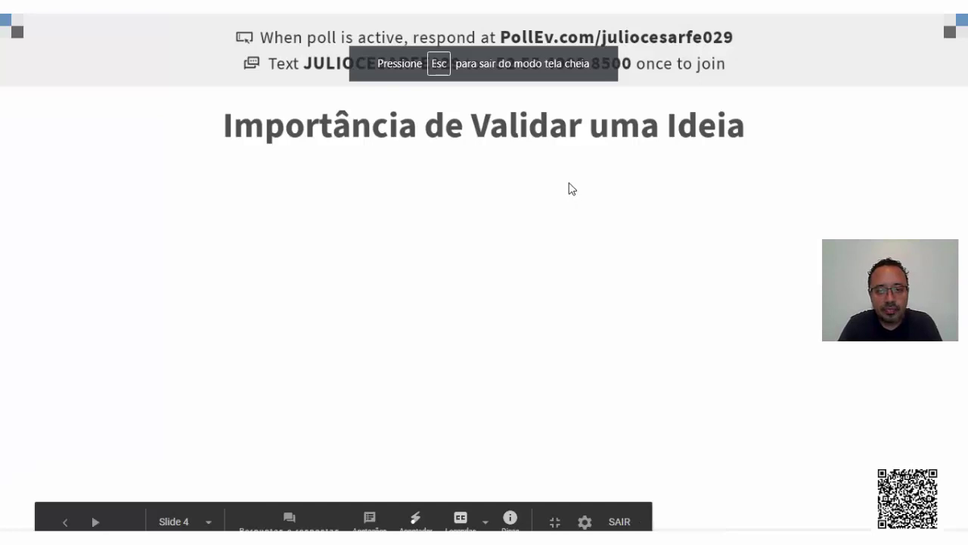
pyautogui.hotkey('alt', 'Tab')
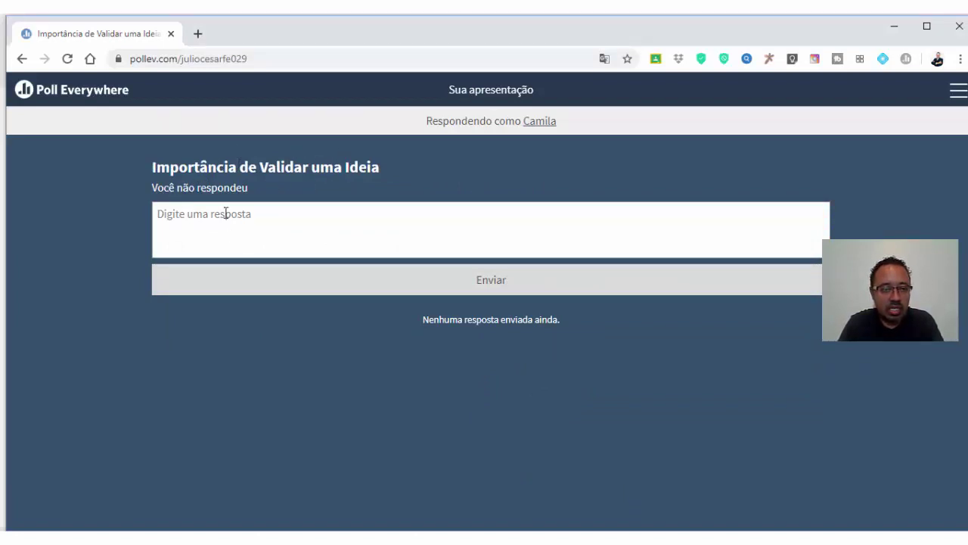
pyautogui.click(289, 218)
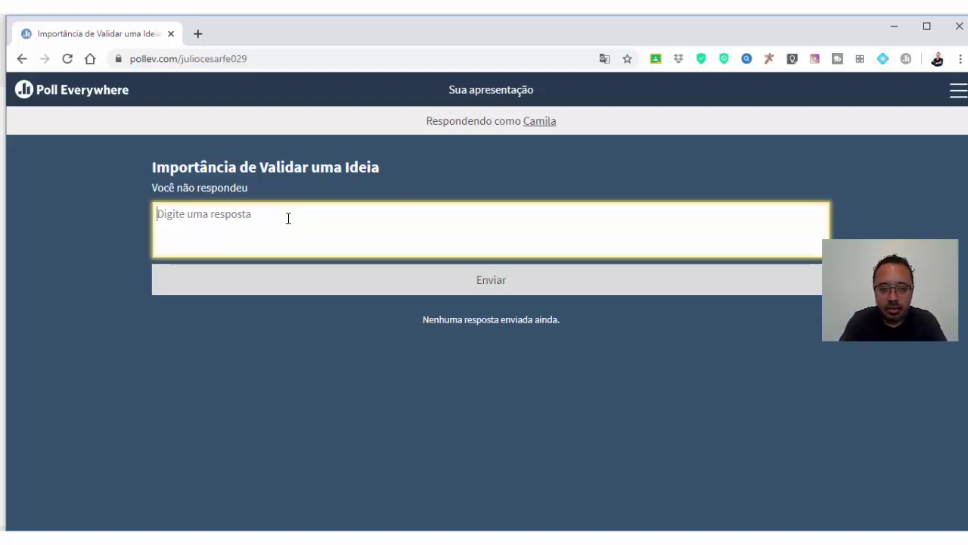
pyautogui.write('Redução de Custos')
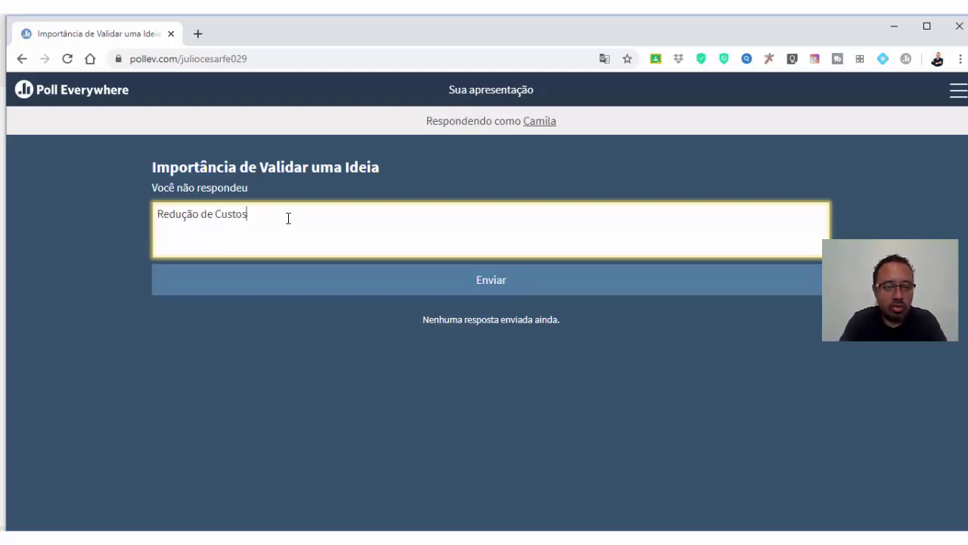
pyautogui.click(488, 282)
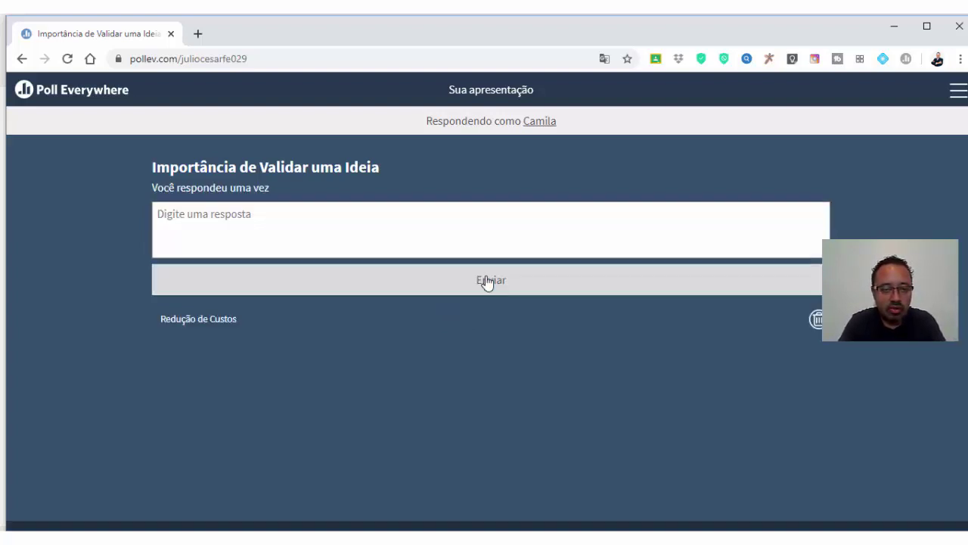
pyautogui.hotkey('alt', 'Tab')
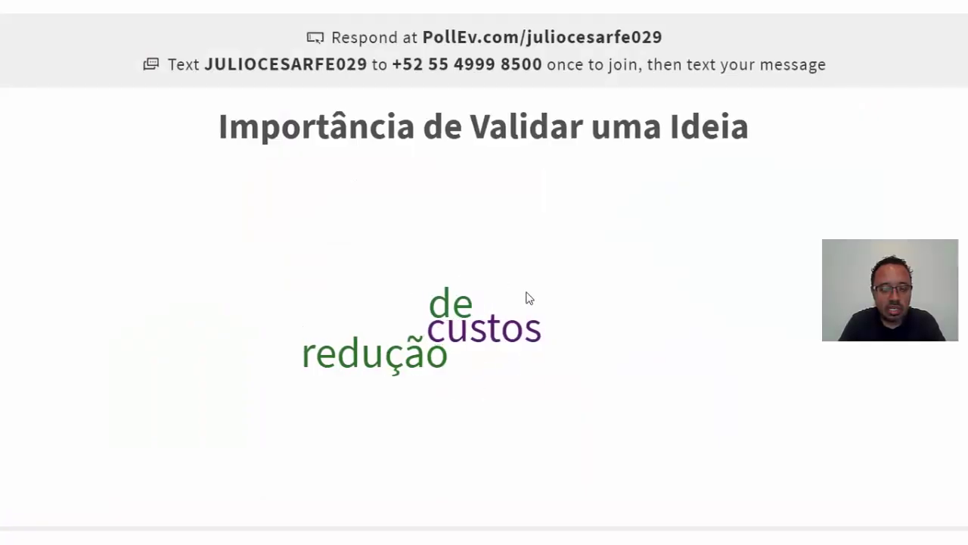
# - Open the pollev.com participant page in a new window, dismissing the translation offer
pyautogui.hotkey('alt', 'Tab')
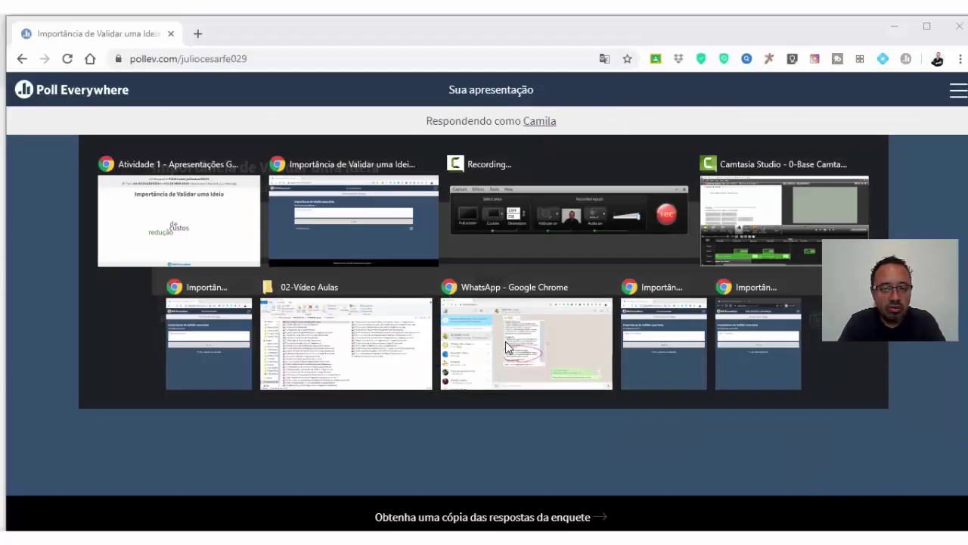
pyautogui.hotkey('ctrl', 'n')
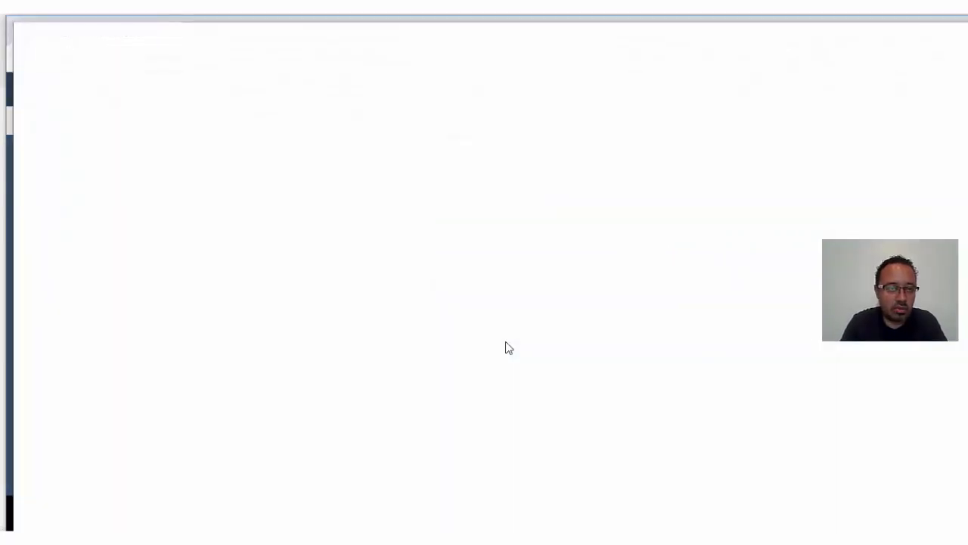
pyautogui.write('pollev.com/juliocesarfe029')
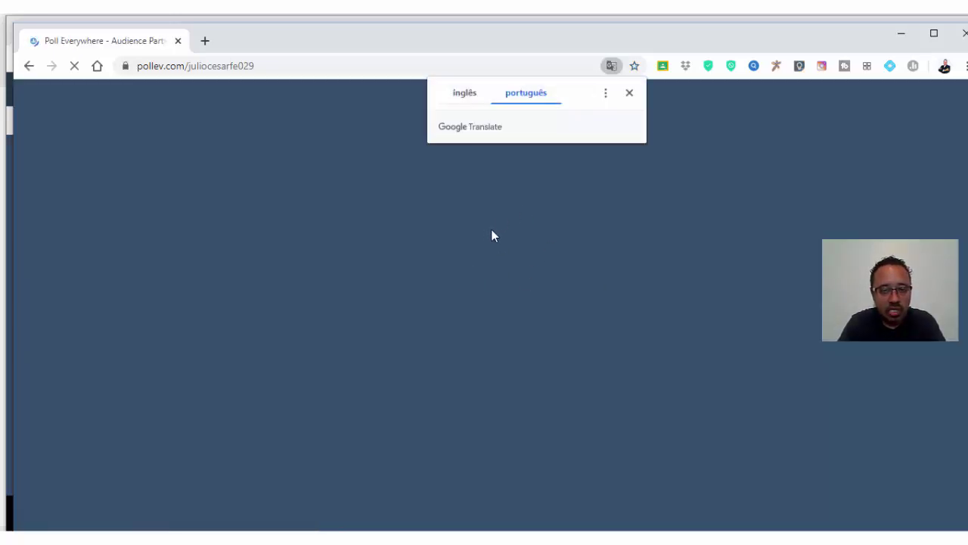
pyautogui.click(629, 93)
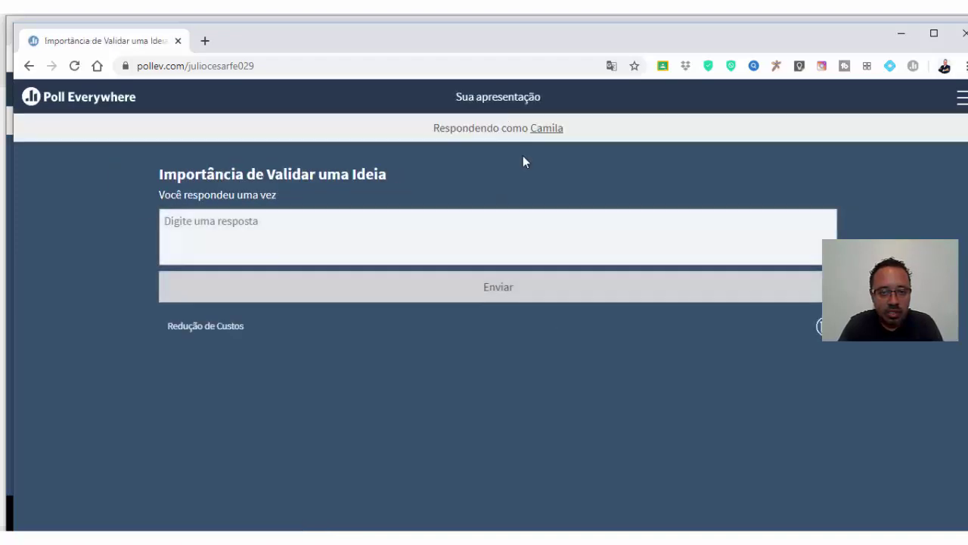
# - Change the participant's screen name to another person's name
pyautogui.click(547, 131)
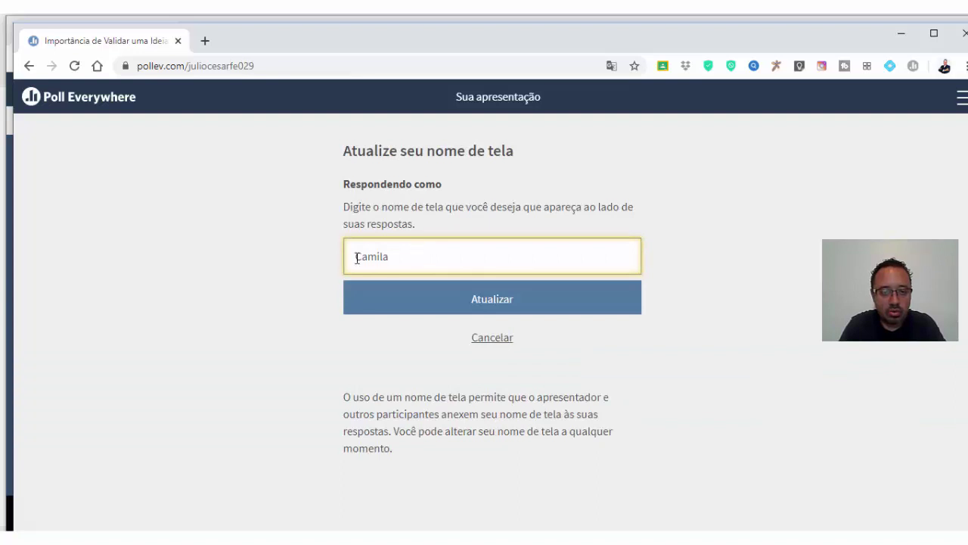
pyautogui.moveTo(356, 257); pyautogui.dragTo(404, 254)
pyautogui.doubleClick(404, 254)
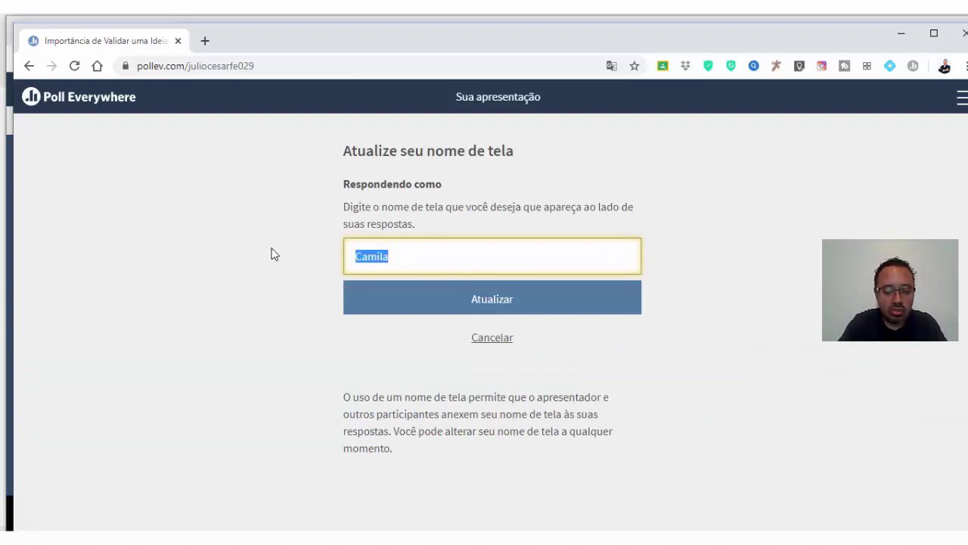
pyautogui.write('João')
pyautogui.click(469, 309)
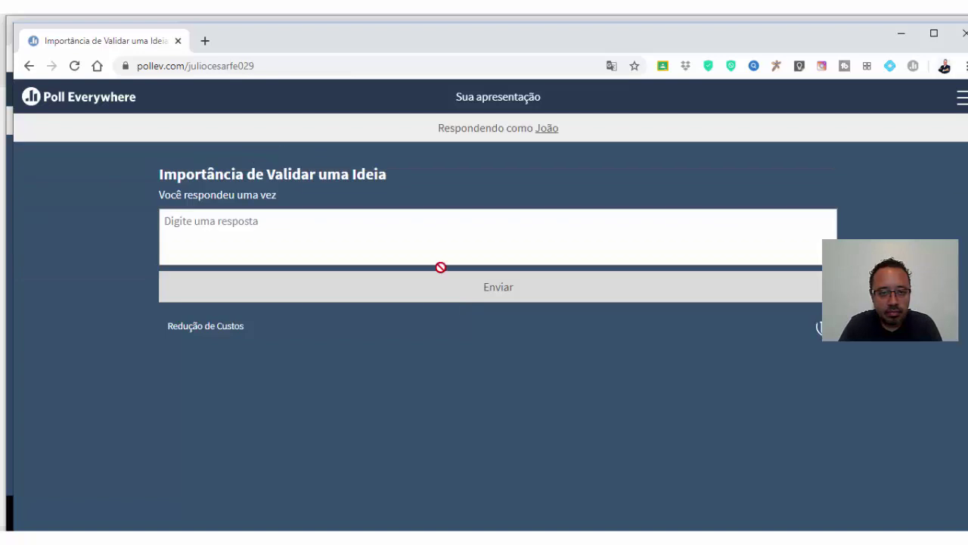
# - Submit the answer 'Elevação do sucesso do produto' to the word-cloud poll
pyautogui.click(438, 238)
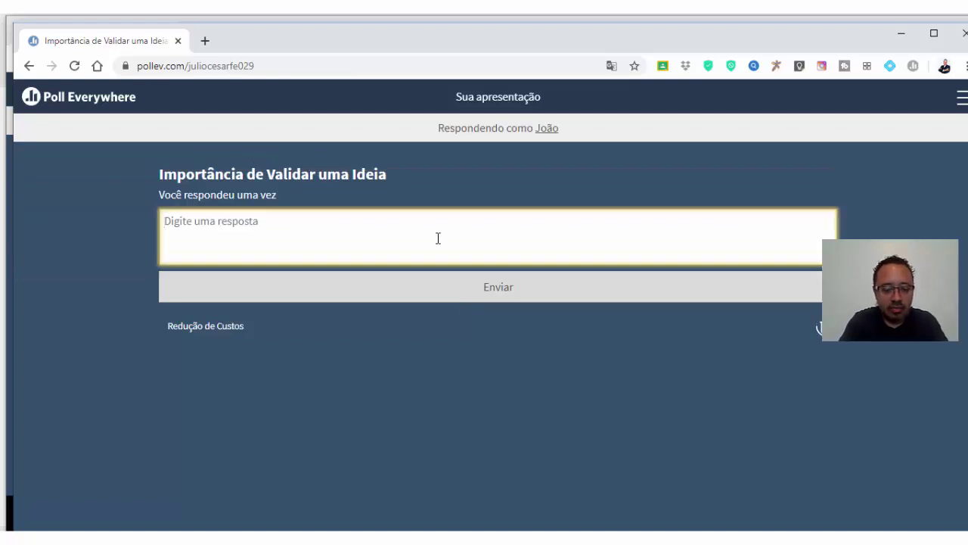
pyautogui.write('Elea')
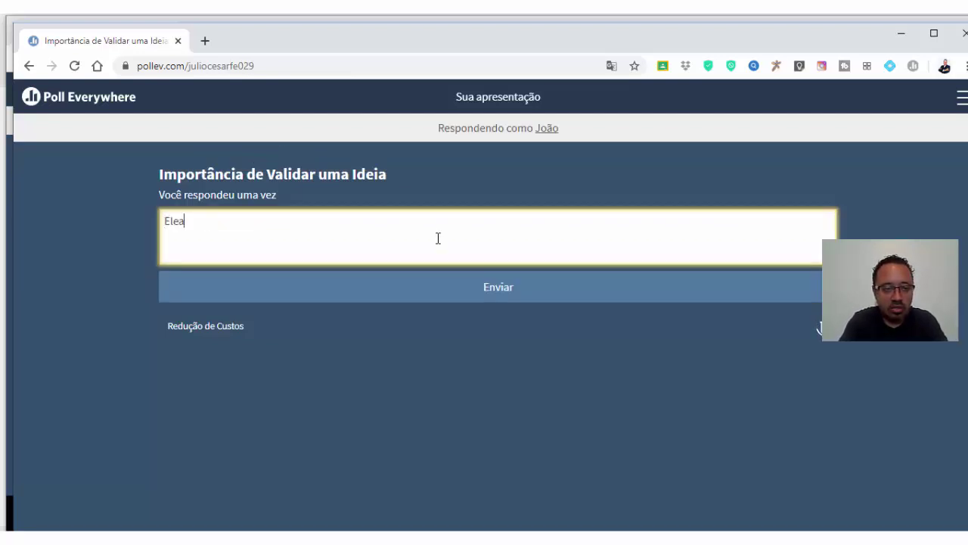
pyautogui.press('BackSpace')
pyautogui.write('vação do ')
pyautogui.write('sucesso do pr')
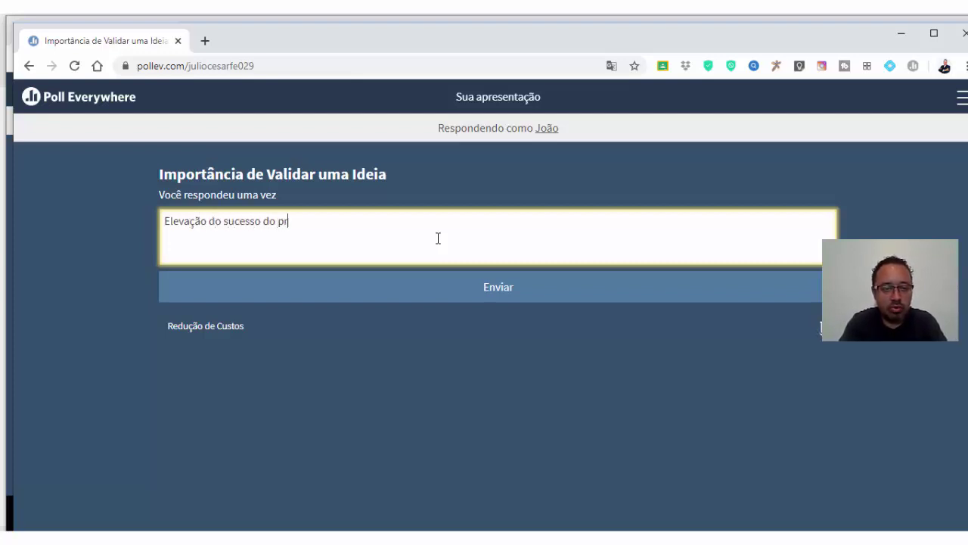
pyautogui.write('oduto')
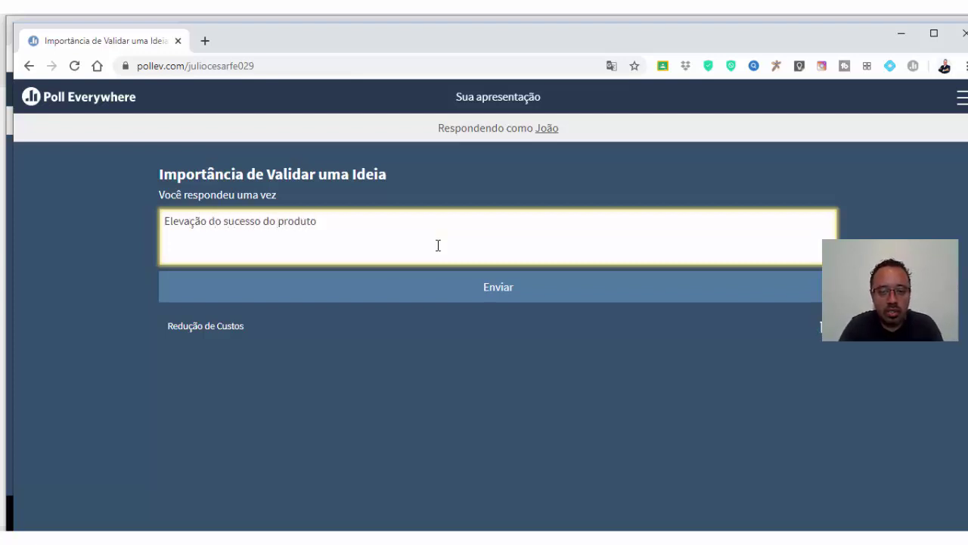
pyautogui.click(491, 286)
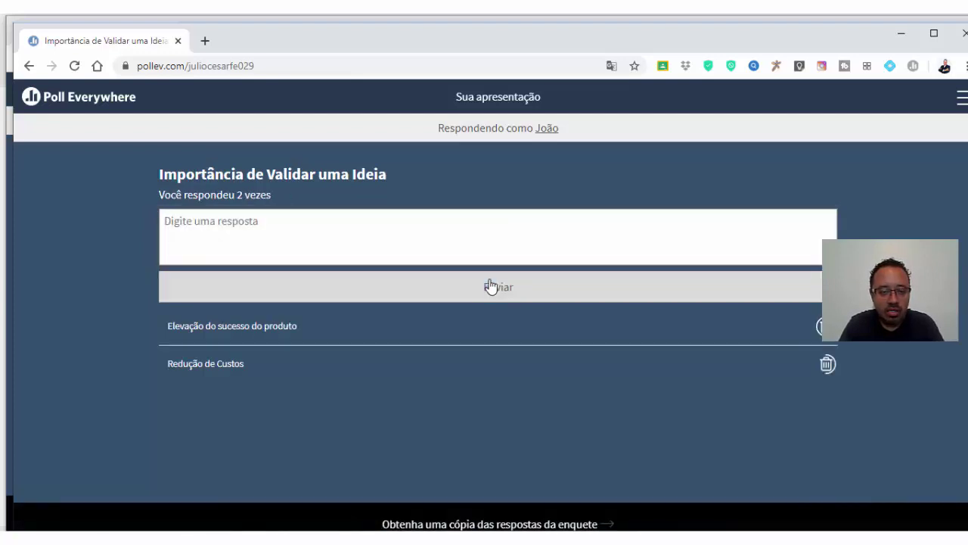
# - View the updated word cloud with both answers, then return to the Atividade 1 title slide
pyautogui.hotkey('alt', 'Tab')
pyautogui.hotkey('alt', 'Tab')
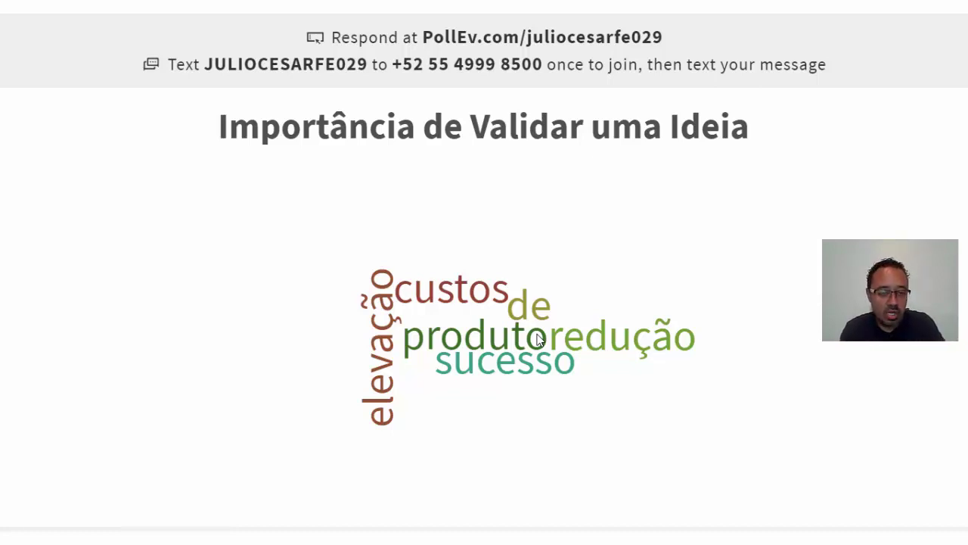
pyautogui.hotkey('alt', 'Tab')
pyautogui.hotkey('alt', 'Tab')
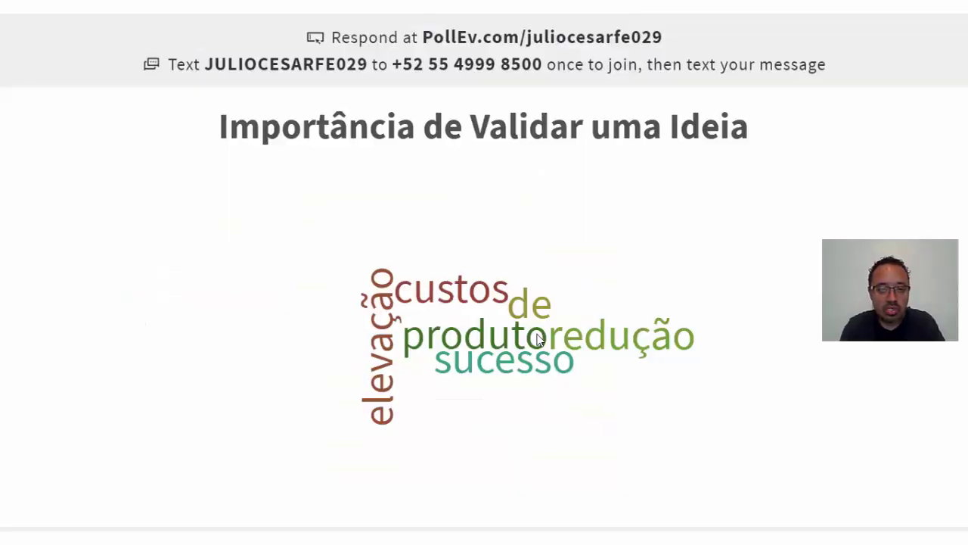
pyautogui.press('Right')
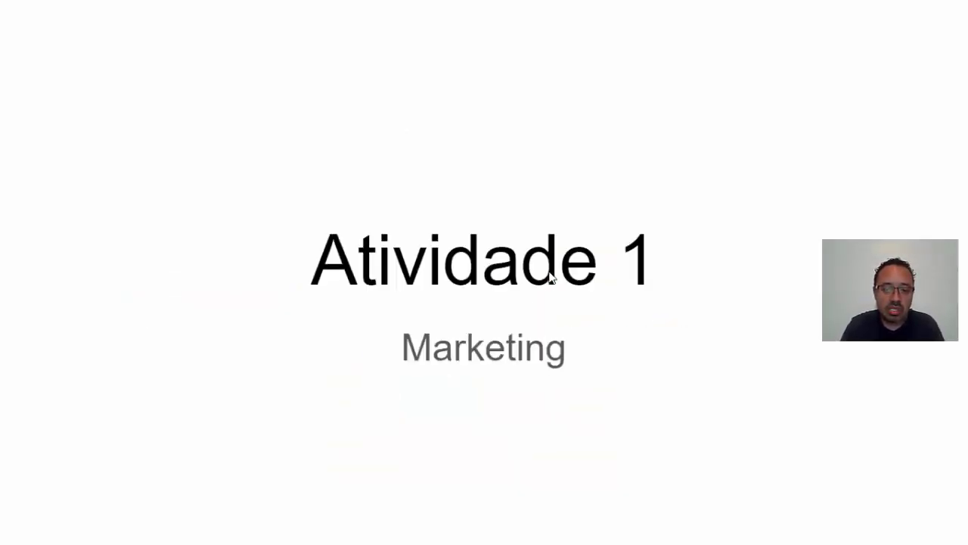
# - Advance the slideshow from the Atividade 1 title slide to the blank second slide
pyautogui.press('Right')
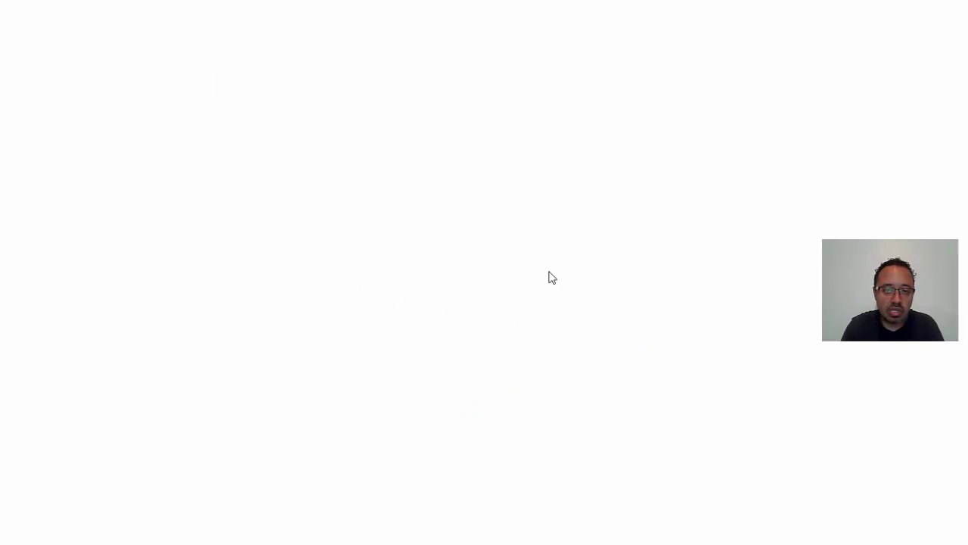